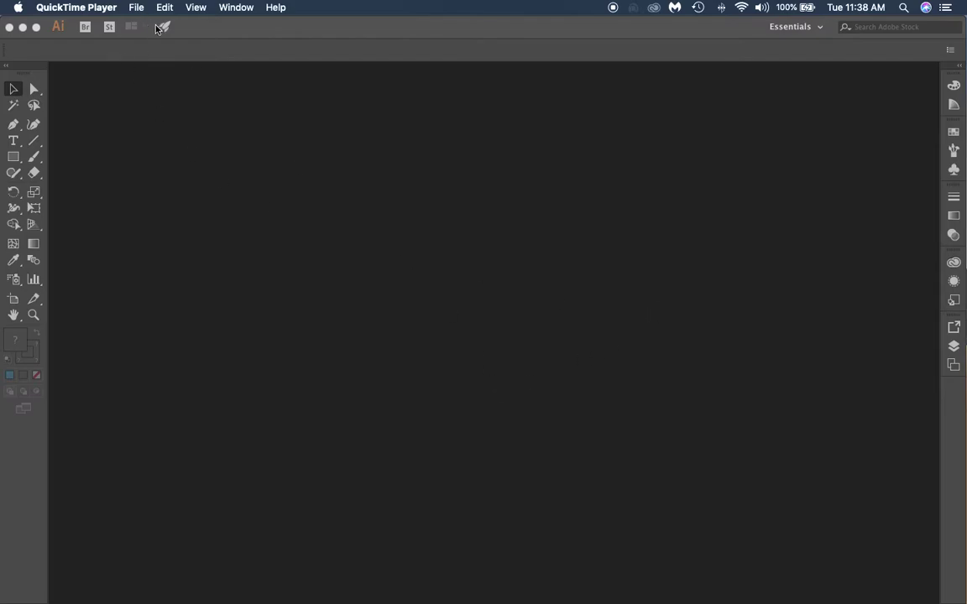
# Create a new blank Letter-size (8.5 × 11 in) CMYK document
pyautogui.click(130, 151)
pyautogui.click(117, 8)
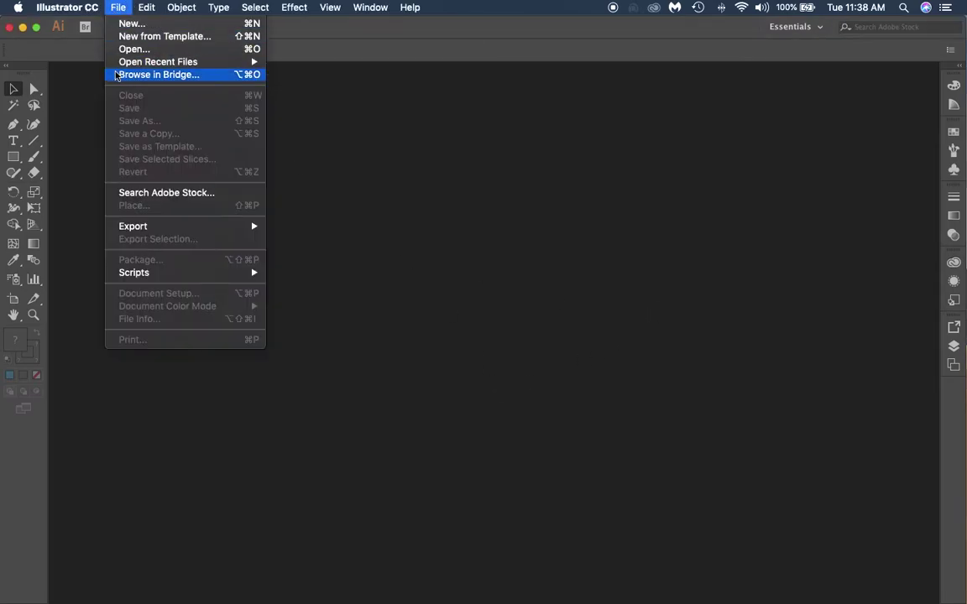
pyautogui.click(134, 22)
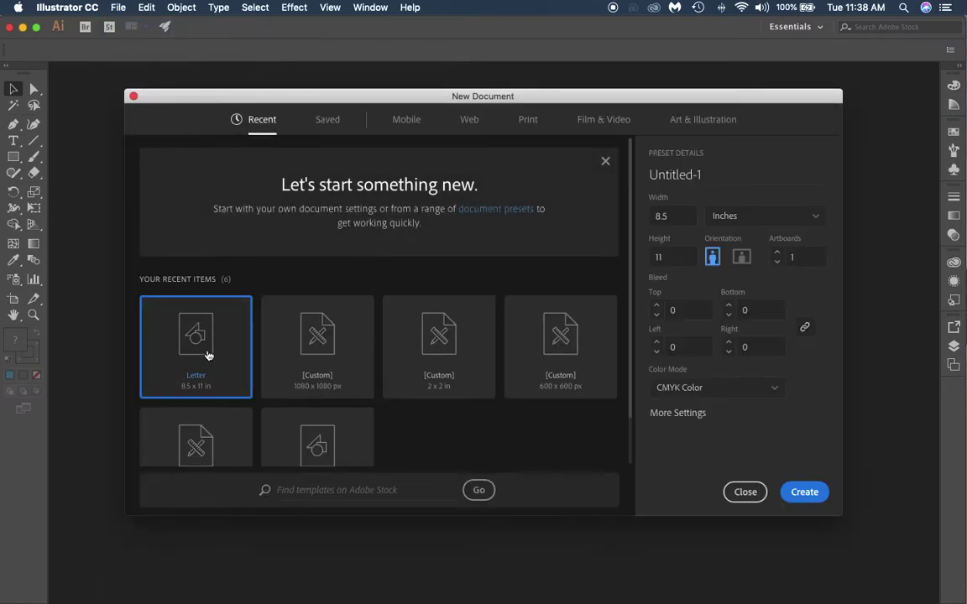
pyautogui.click(803, 492)
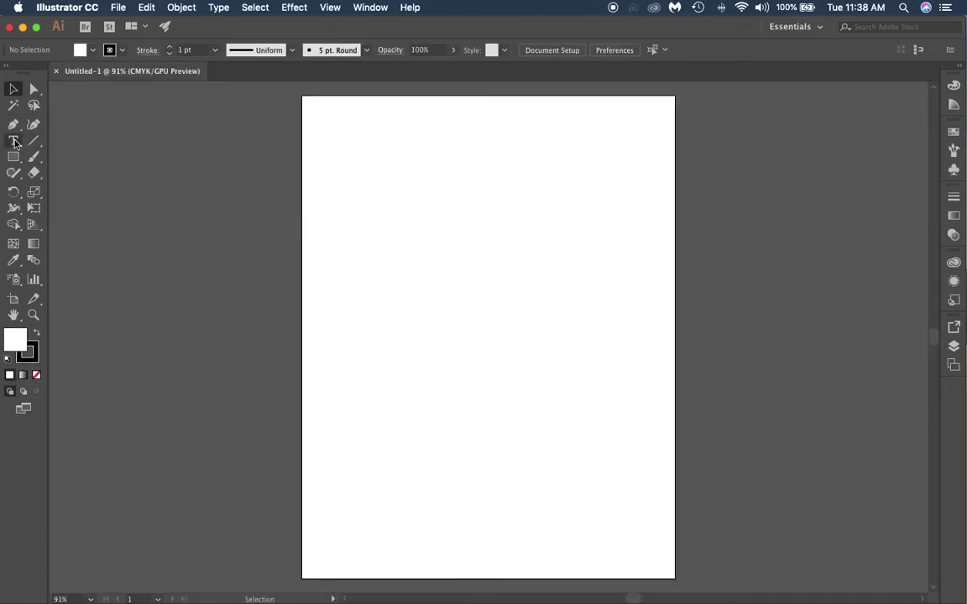
# Draw a text frame at the top of the page and replace its placeholder with 'This is text in illustrator'
pyautogui.click(13, 142)
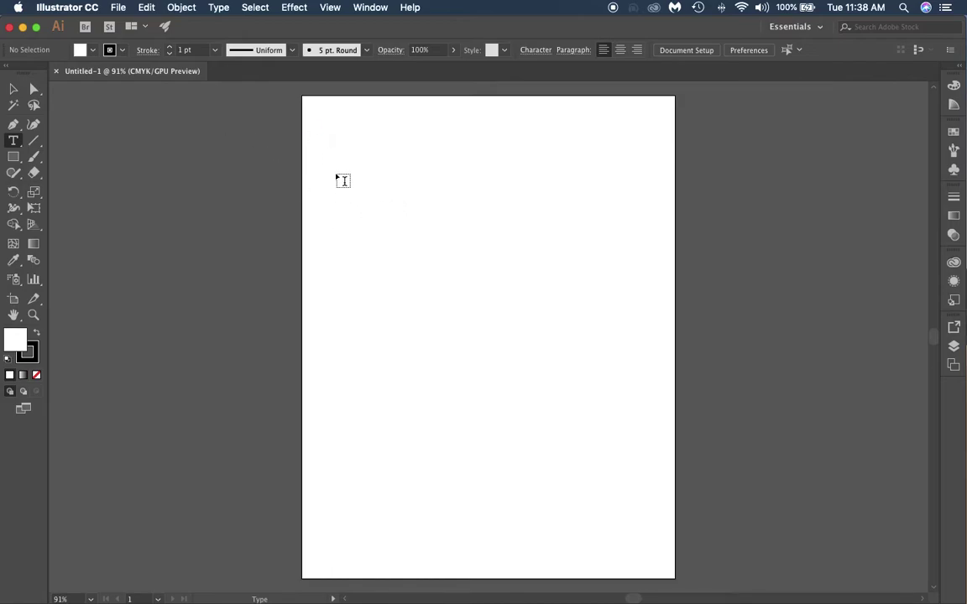
pyautogui.moveTo(323, 123); pyautogui.dragTo(641, 200)
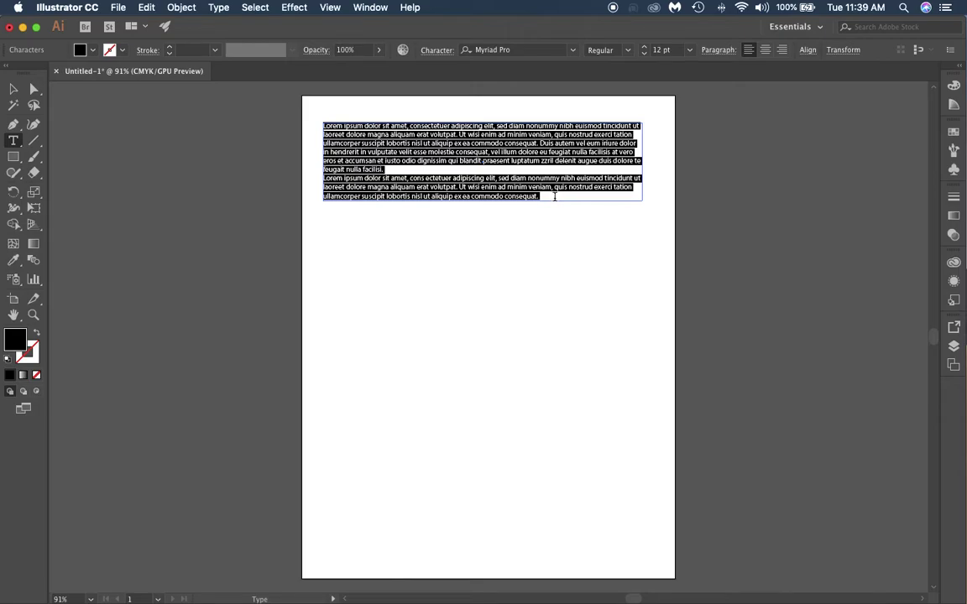
pyautogui.press('BackSpace')
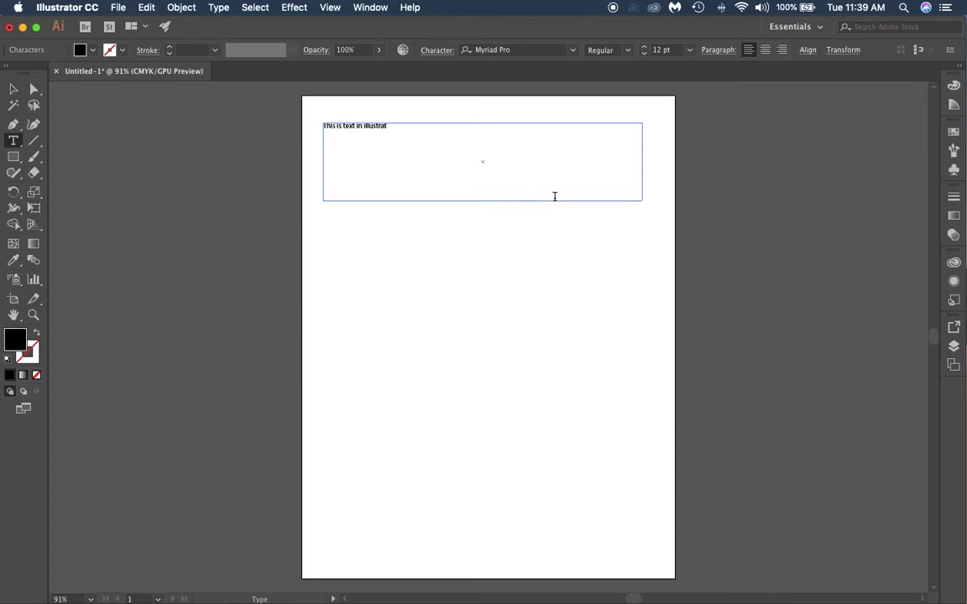
# Select the heading line and raise its font size from 12 pt to 40 pt
pyautogui.tripleClick(408, 129)
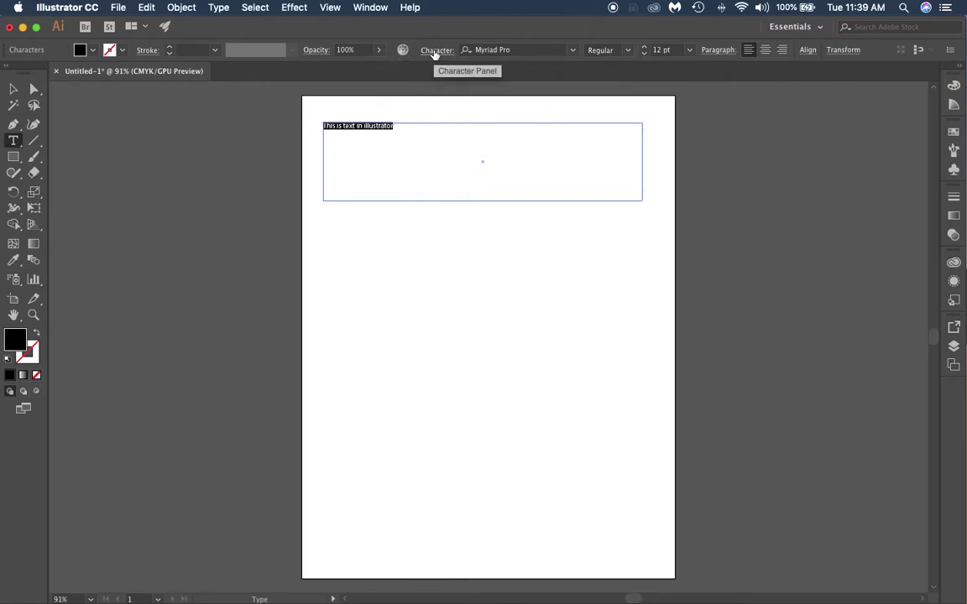
pyautogui.click(436, 51)
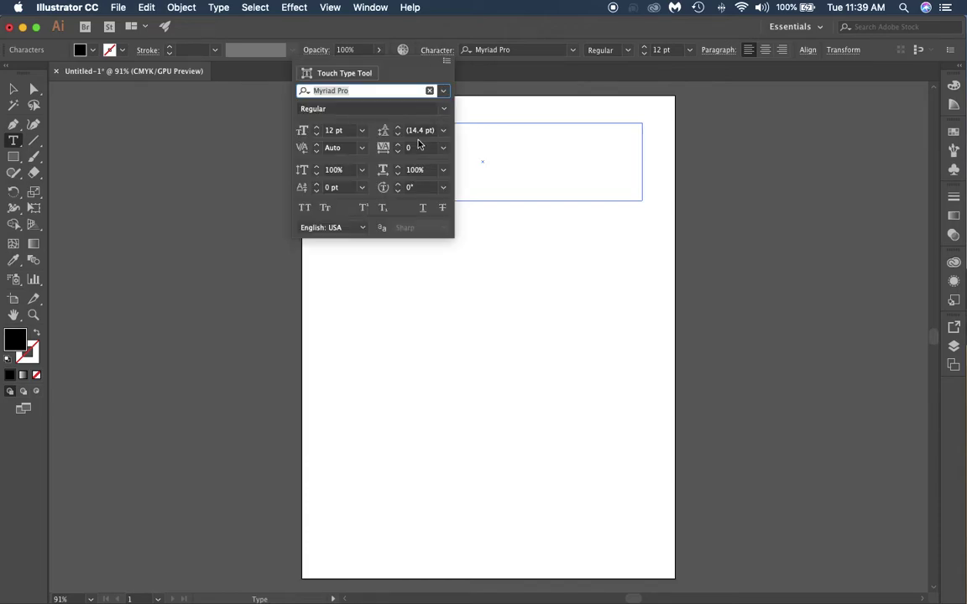
pyautogui.click(317, 128)
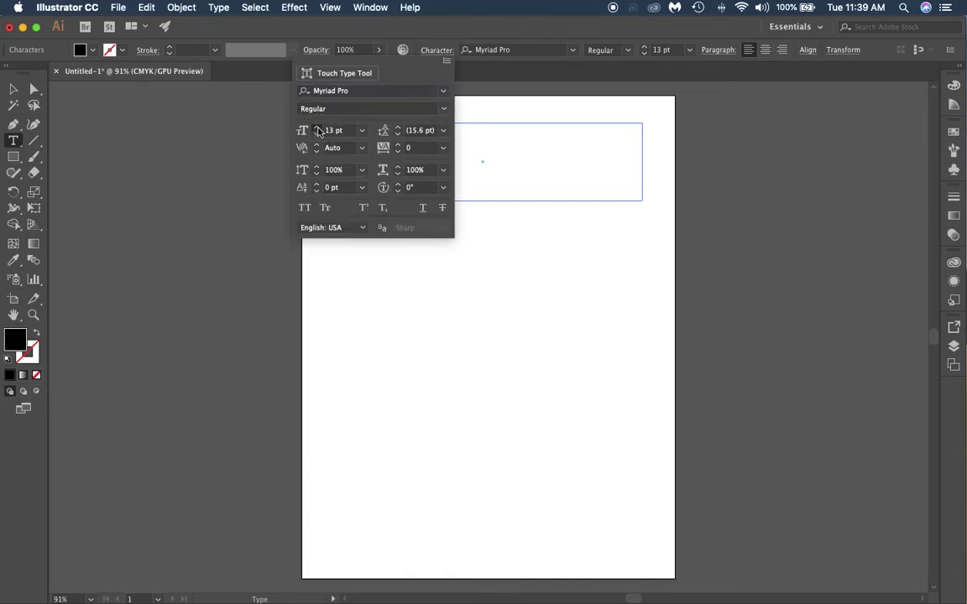
pyautogui.click(317, 128)
pyautogui.click(317, 127)
pyautogui.click(318, 128)
pyautogui.click(318, 128)
pyautogui.click(317, 127)
pyautogui.click(317, 128)
pyautogui.click(317, 128)
pyautogui.click(318, 128)
pyautogui.click(318, 128)
pyautogui.click(317, 127)
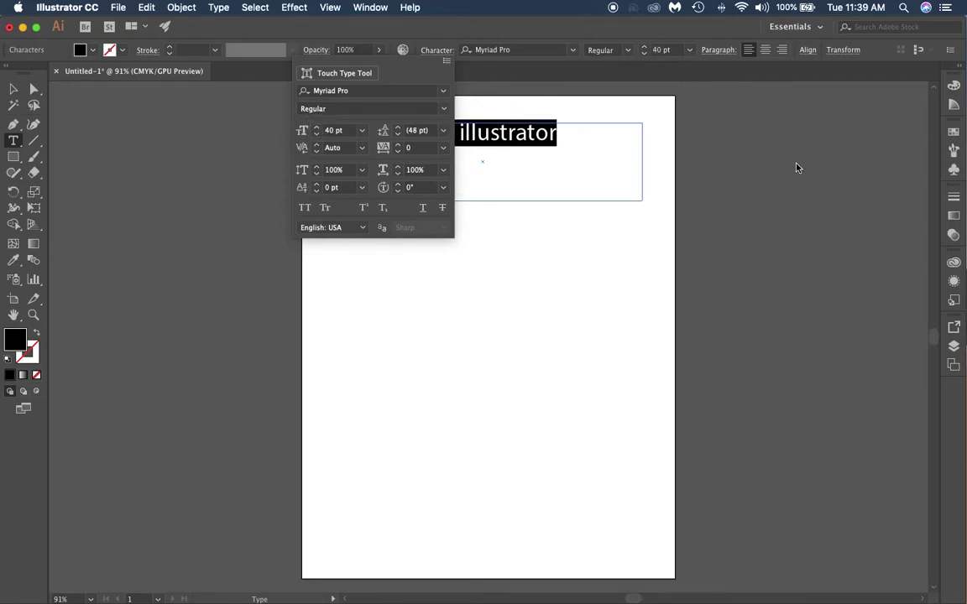
# Select the heading text frame and bring up the Character panel from the panel list
pyautogui.click(368, 8)
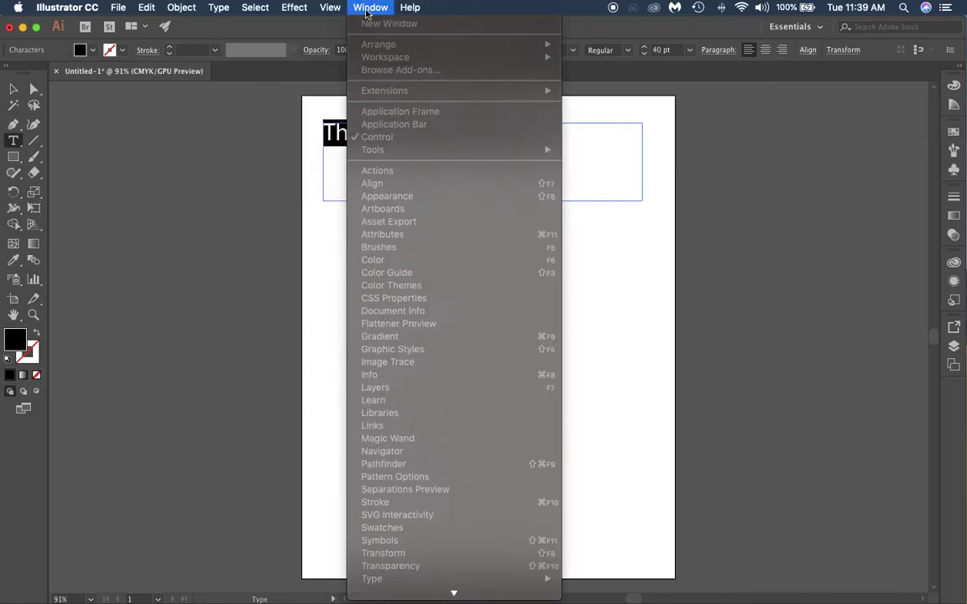
pyautogui.moveTo(447, 598)
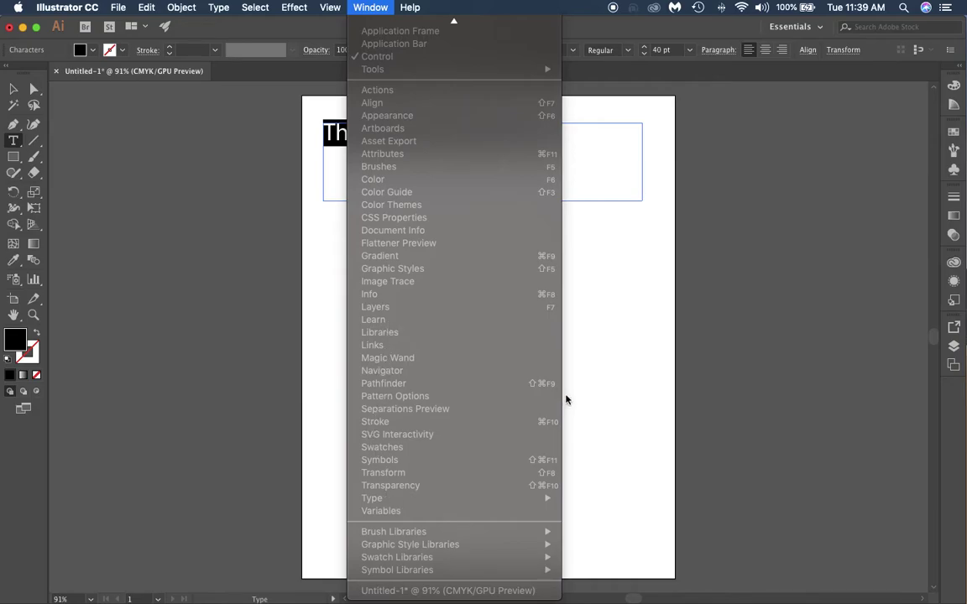
pyautogui.click(521, 295)
pyautogui.click(13, 85)
pyautogui.click(438, 268)
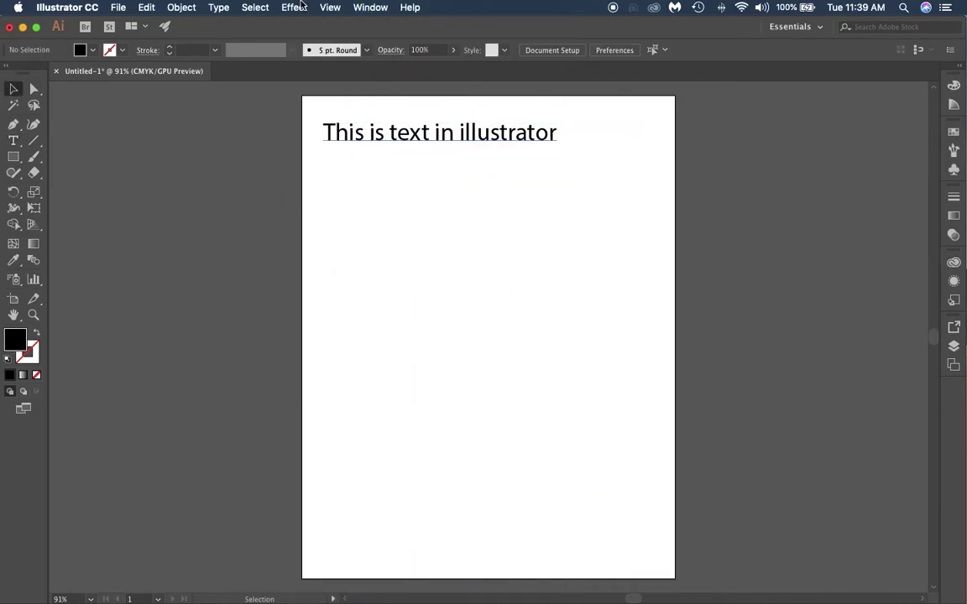
pyautogui.click(387, 148)
pyautogui.click(361, 8)
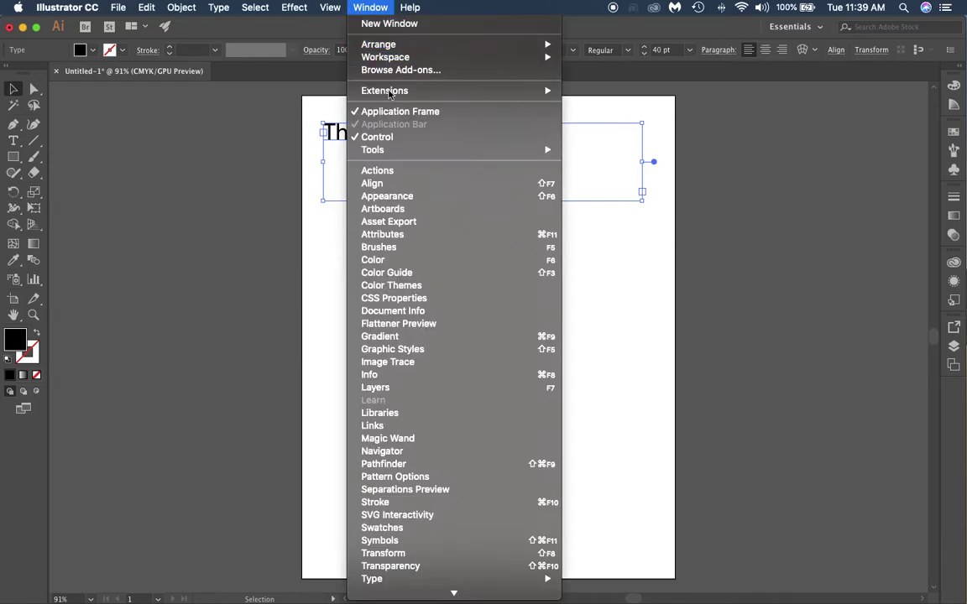
pyautogui.moveTo(476, 586)
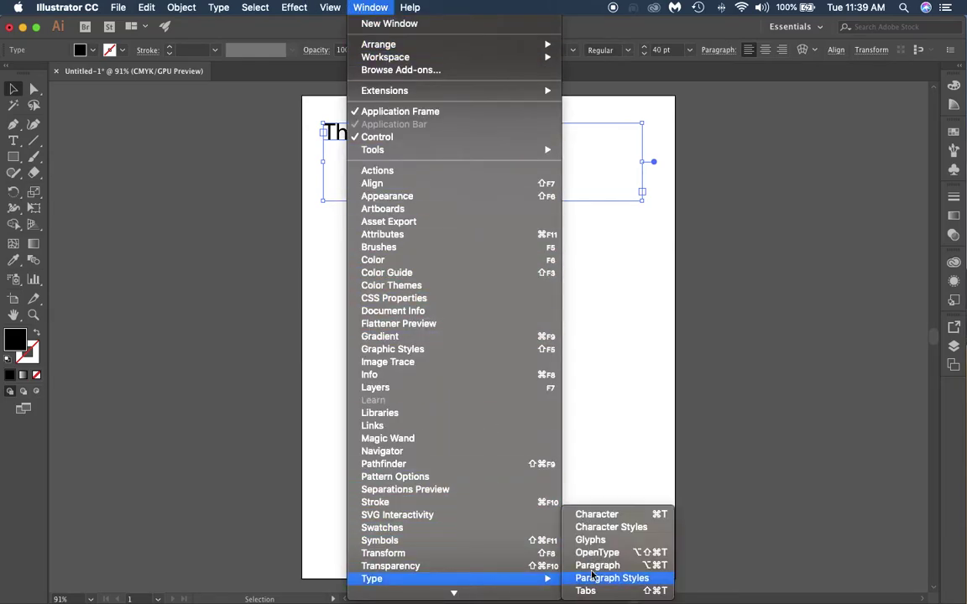
pyautogui.click(621, 516)
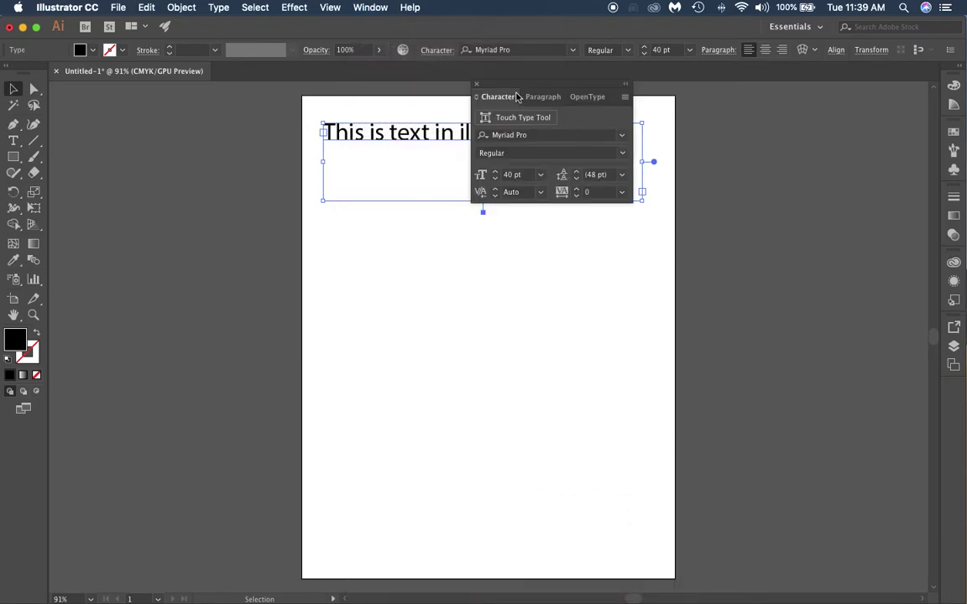
pyautogui.click(474, 85)
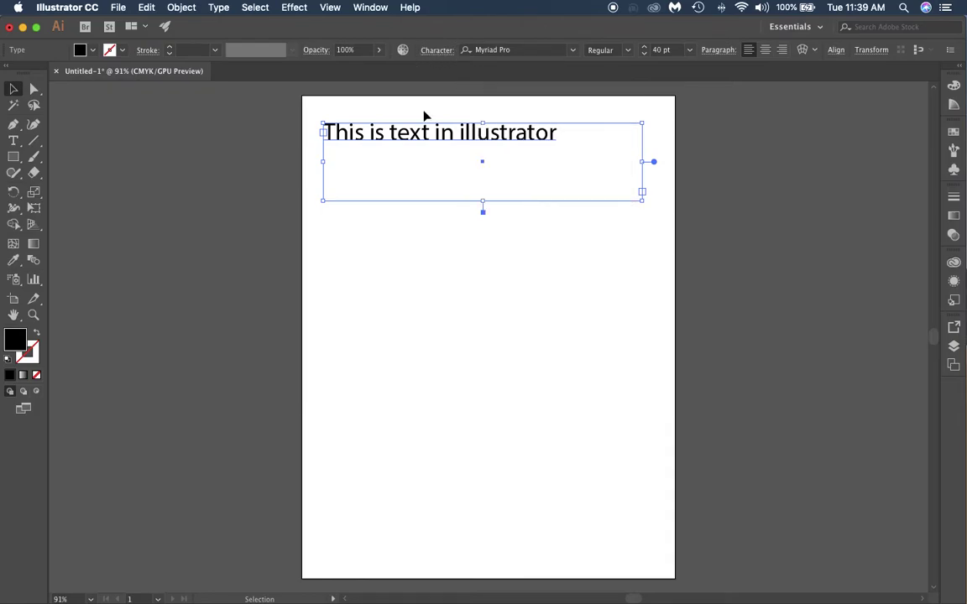
# Apply the Onyx font to the heading, then deselect it
pyautogui.click(430, 51)
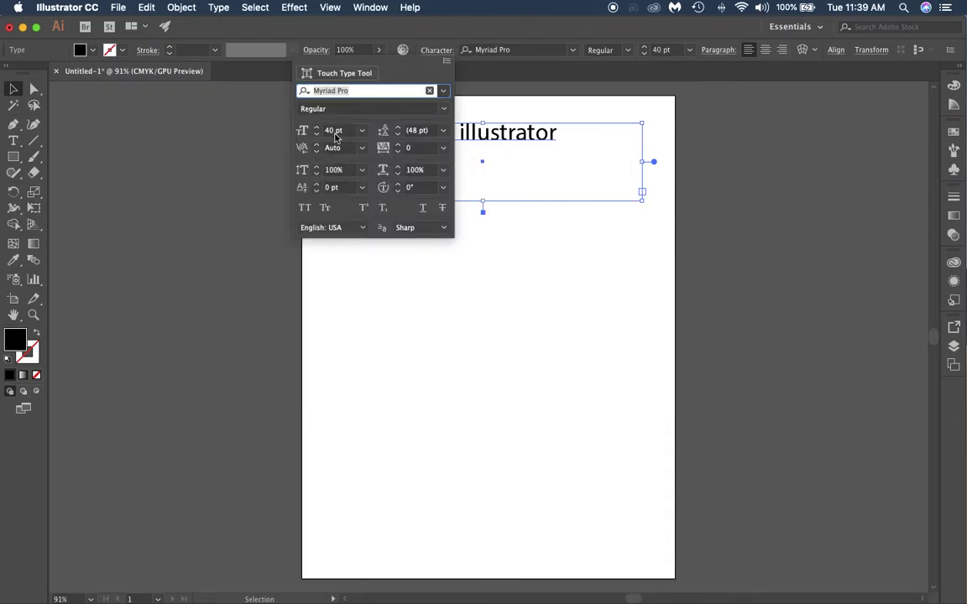
pyautogui.click(437, 91)
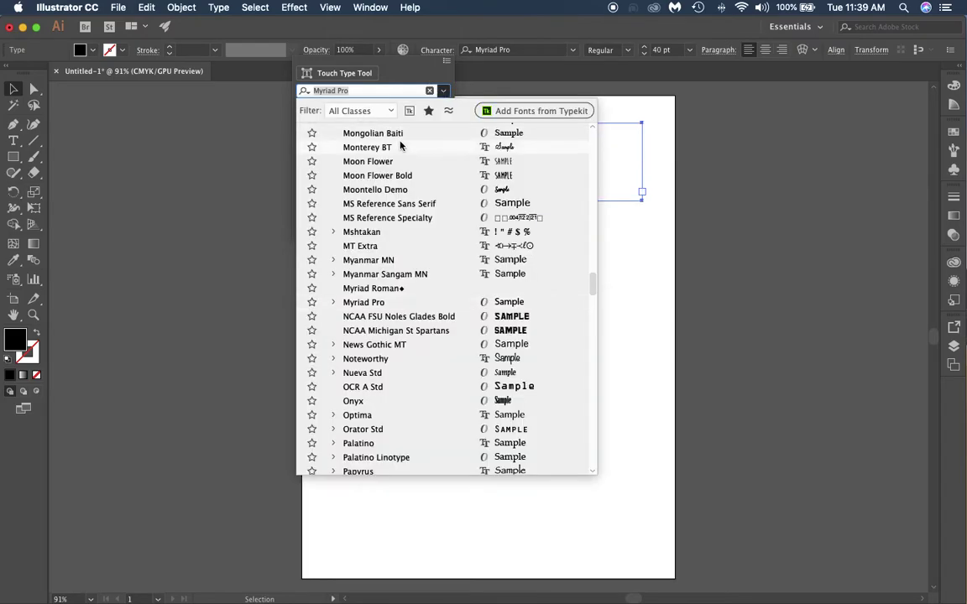
pyautogui.scroll(-3, 417, 334)
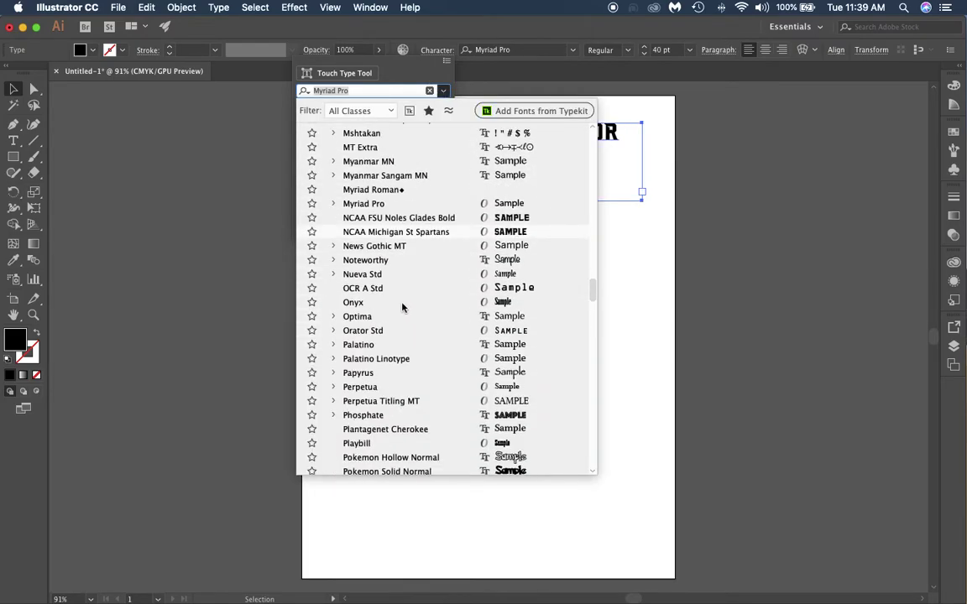
pyautogui.click(508, 308)
pyautogui.click(552, 309)
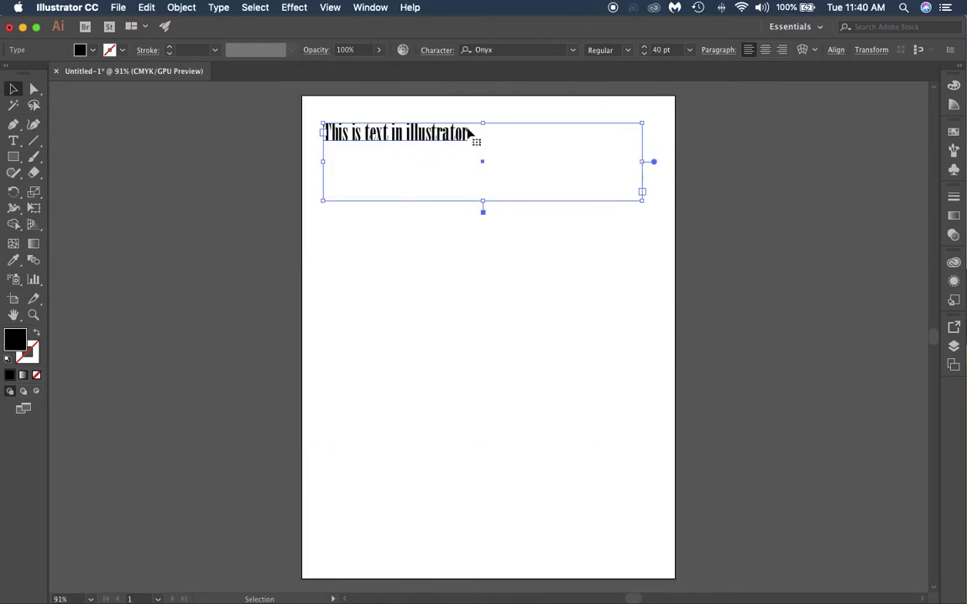
pyautogui.click(13, 91)
pyautogui.click(361, 308)
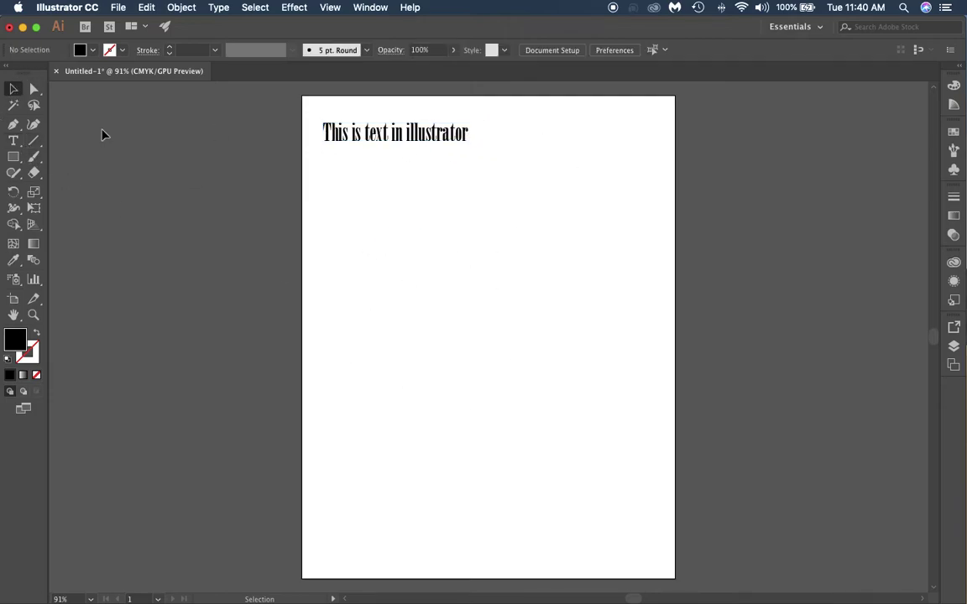
# With the Vertical Type Tool, draw a tall frame below the heading and type 'This is text in Illus'
pyautogui.click(25, 142)
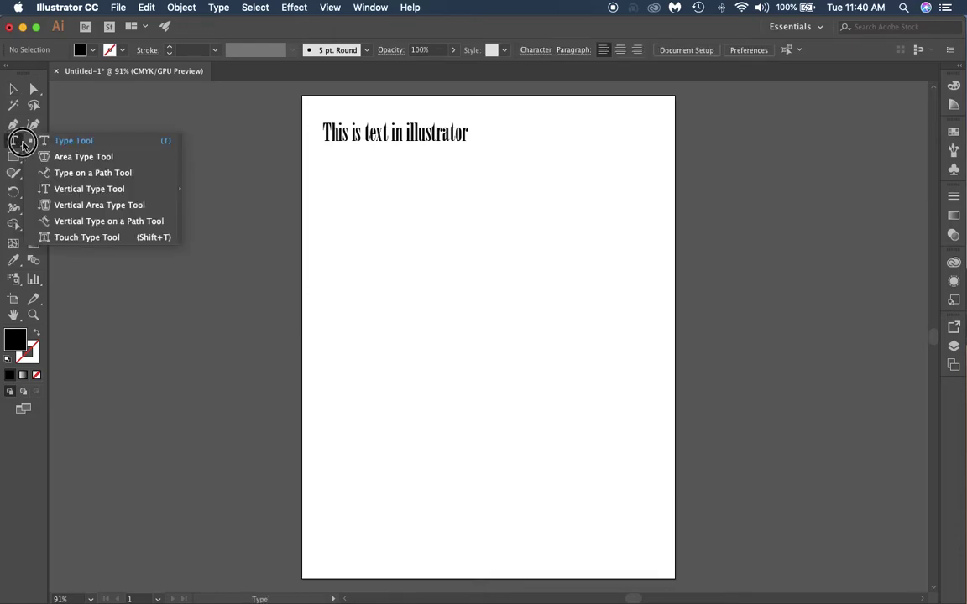
pyautogui.moveTo(25, 144); pyautogui.dragTo(62, 194)
pyautogui.moveTo(327, 170); pyautogui.dragTo(392, 417)
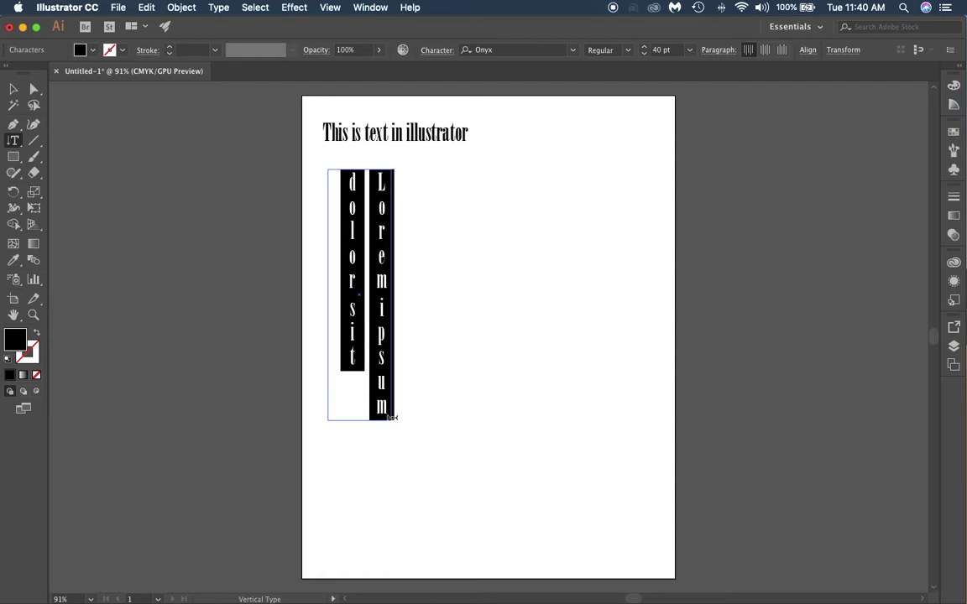
pyautogui.write('This is text')
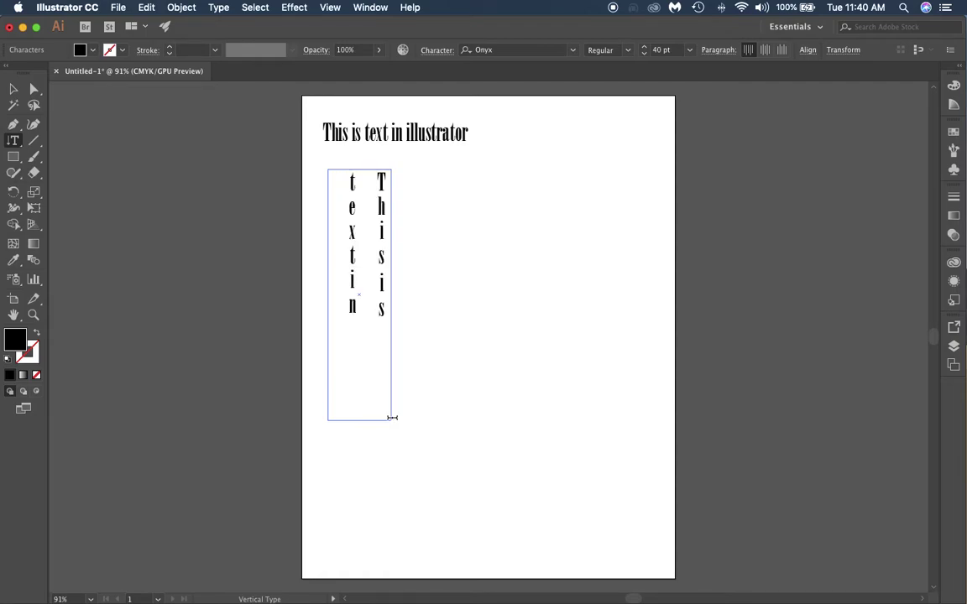
pyautogui.write(' in Illus')
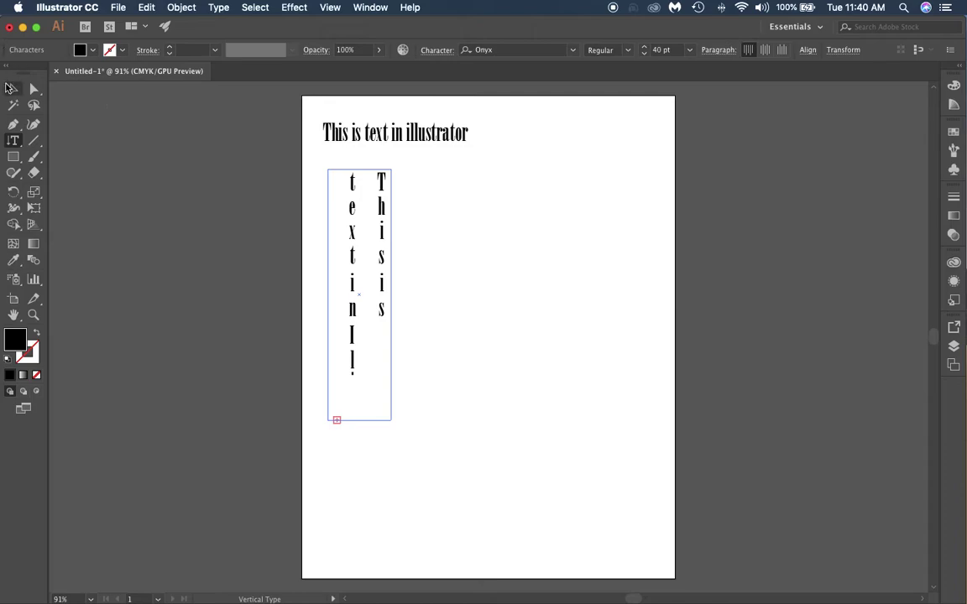
# Try threading the overflow text into a second frame, then undo the threaded frame
pyautogui.click(14, 89)
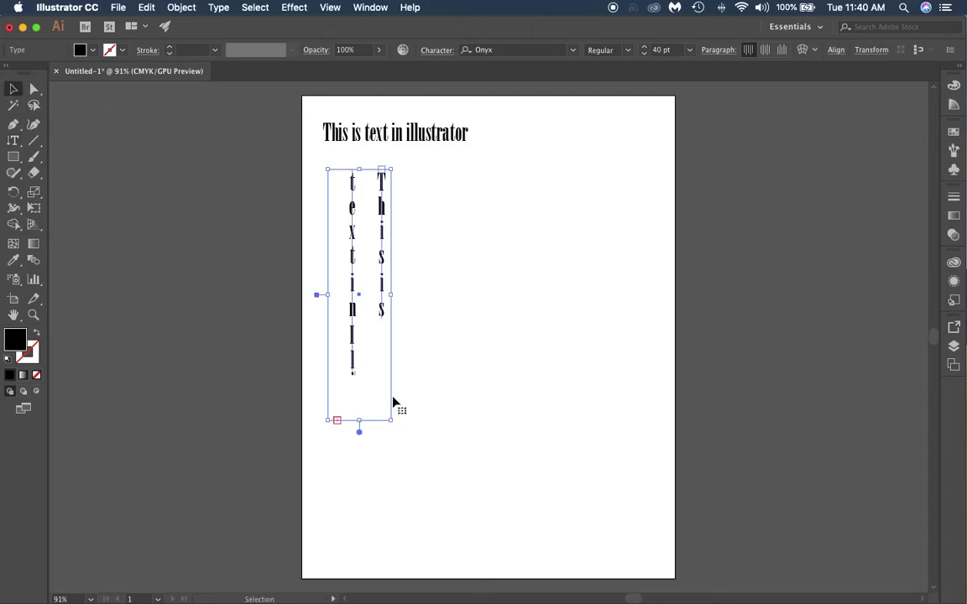
pyautogui.click(337, 421)
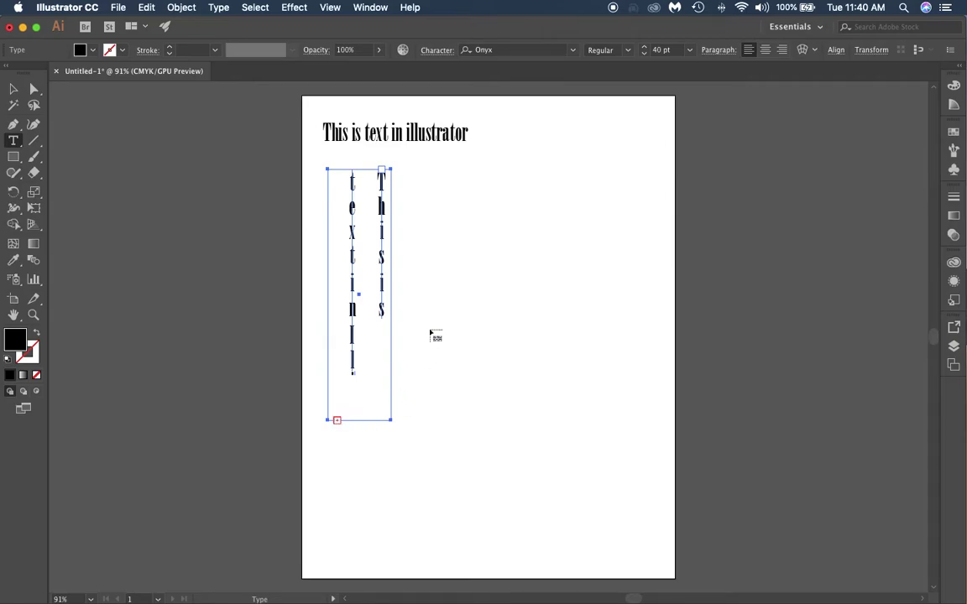
pyautogui.moveTo(314, 178); pyautogui.dragTo(241, 496)
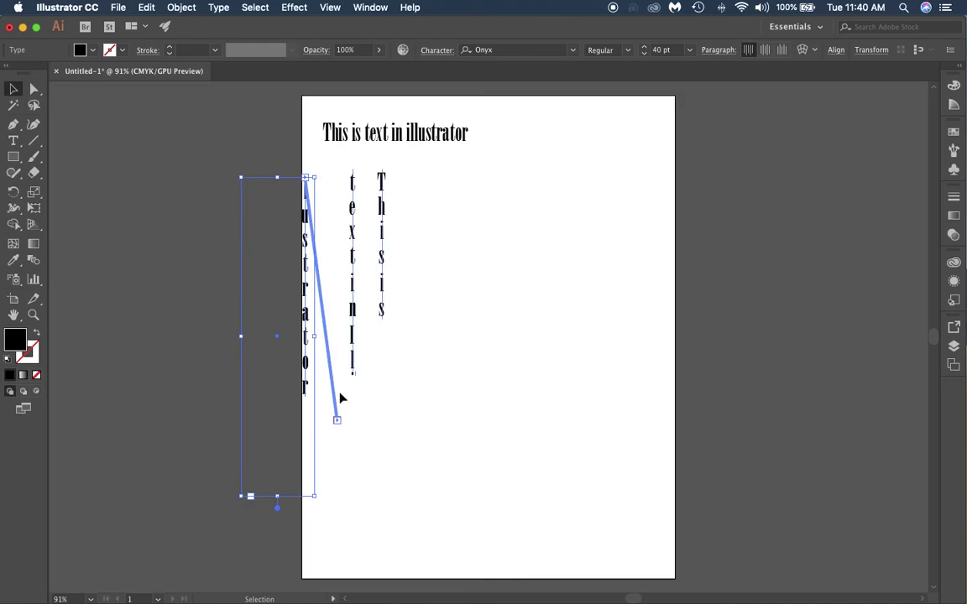
pyautogui.moveTo(356, 204); pyautogui.dragTo(492, 225)
pyautogui.moveTo(313, 215); pyautogui.dragTo(391, 218)
pyautogui.click(587, 362)
pyautogui.moveTo(507, 267); pyautogui.dragTo(458, 261)
pyautogui.click(522, 298)
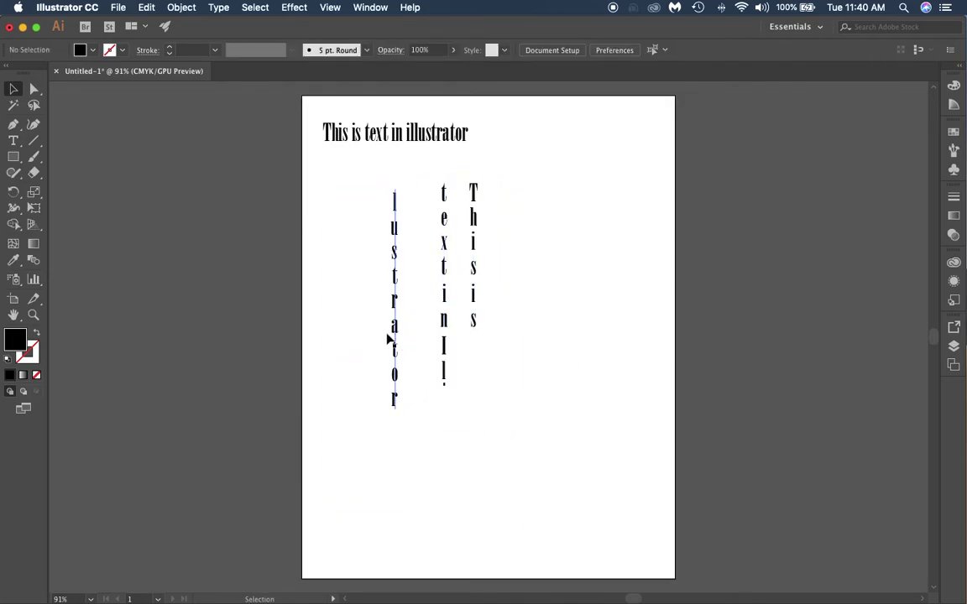
pyautogui.press('super+z')
pyautogui.press('super+z')
pyautogui.press('super+z')
pyautogui.press('super+z')
pyautogui.press('t')
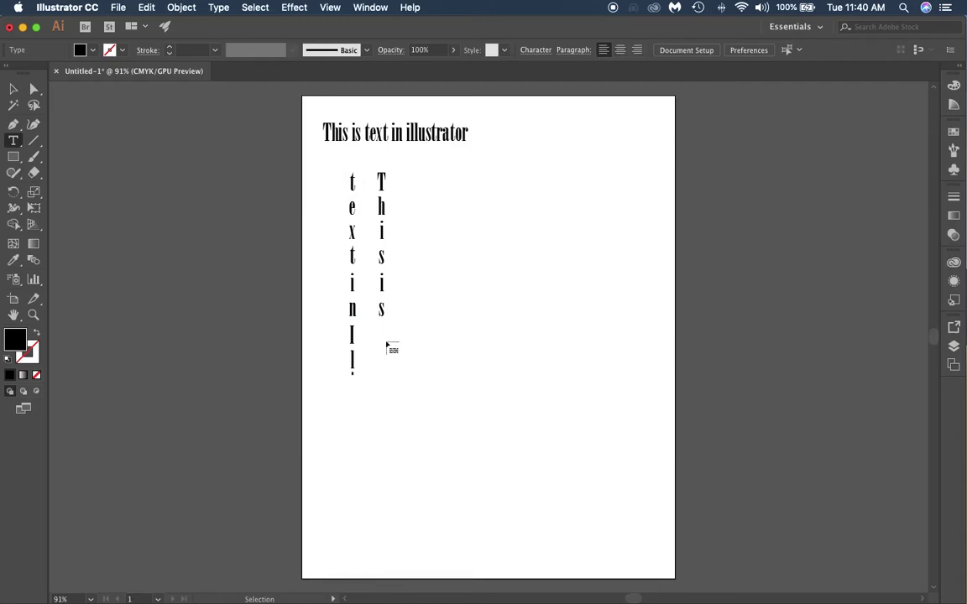
pyautogui.click(369, 332)
pyautogui.press('shift+super+z')
pyautogui.press('super+z')
# Widen and lengthen the vertical frame so the sentence flows down three columns
pyautogui.click(14, 88)
pyautogui.click(366, 281)
pyautogui.click(352, 283)
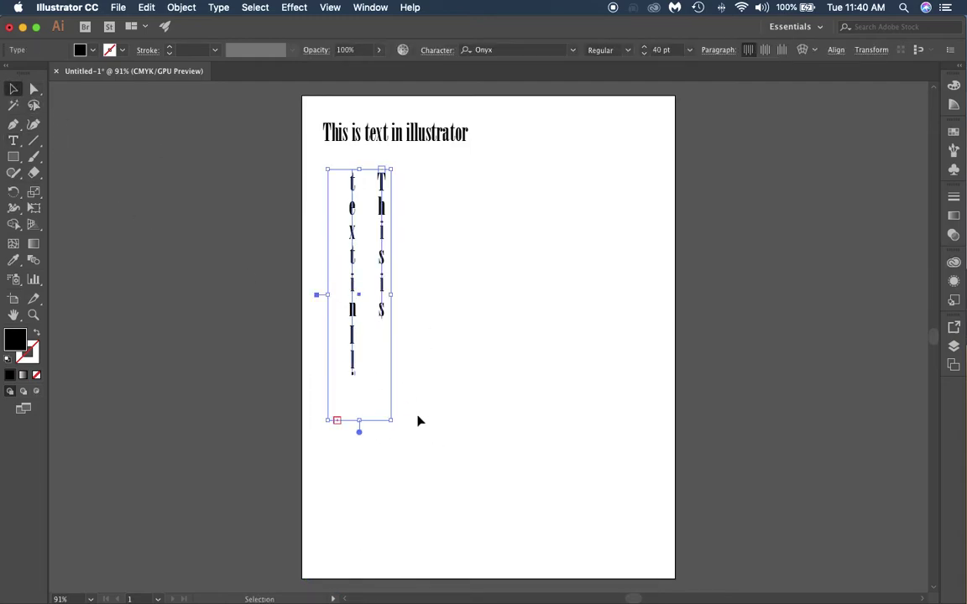
pyautogui.moveTo(326, 294); pyautogui.dragTo(311, 294)
pyautogui.moveTo(348, 422); pyautogui.dragTo(350, 445)
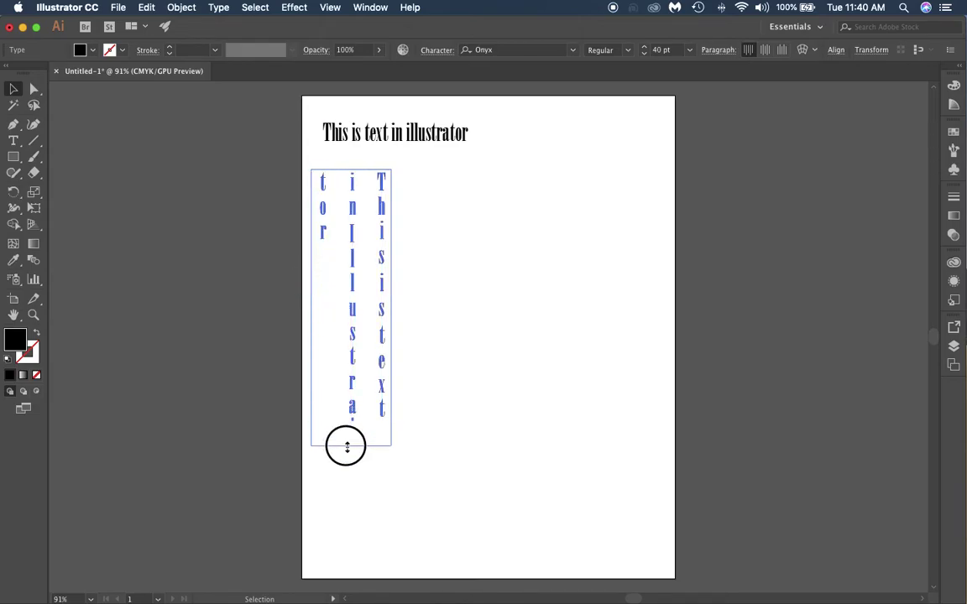
pyautogui.click(508, 359)
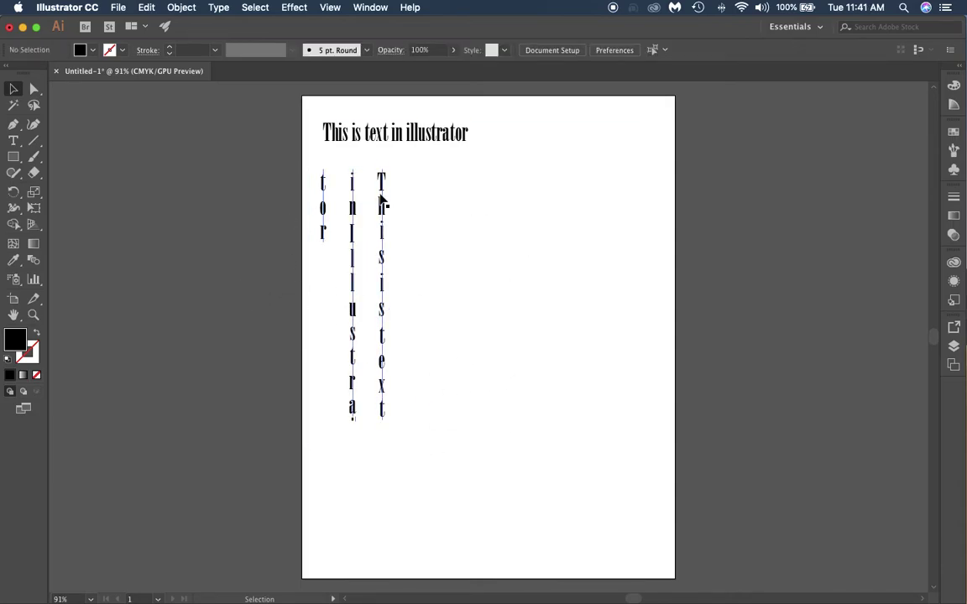
# Select everything on the page and delete both text objects
pyautogui.click(479, 250)
pyautogui.press('super+a')
pyautogui.scroll(2, 377, 214)
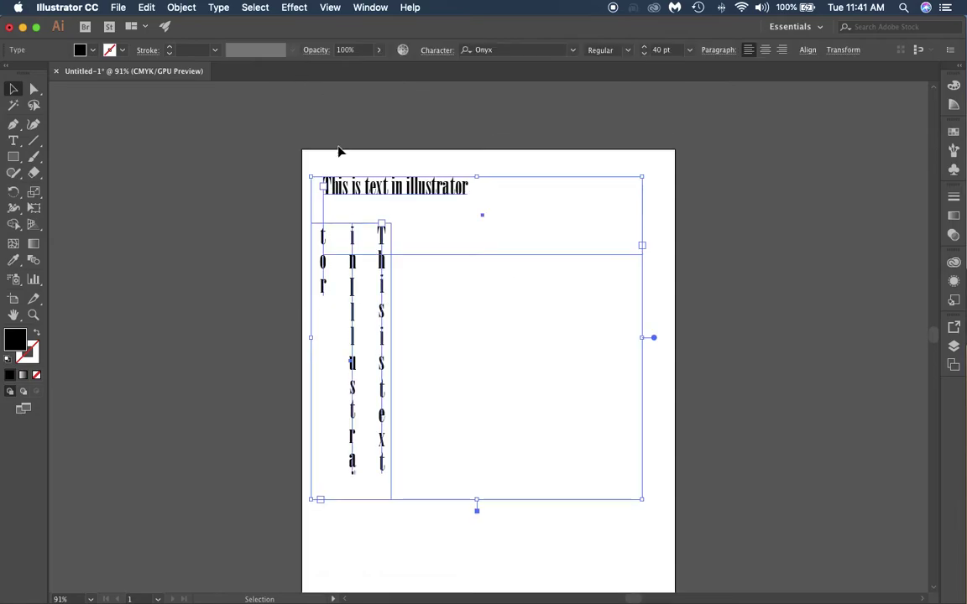
pyautogui.press('Delete')
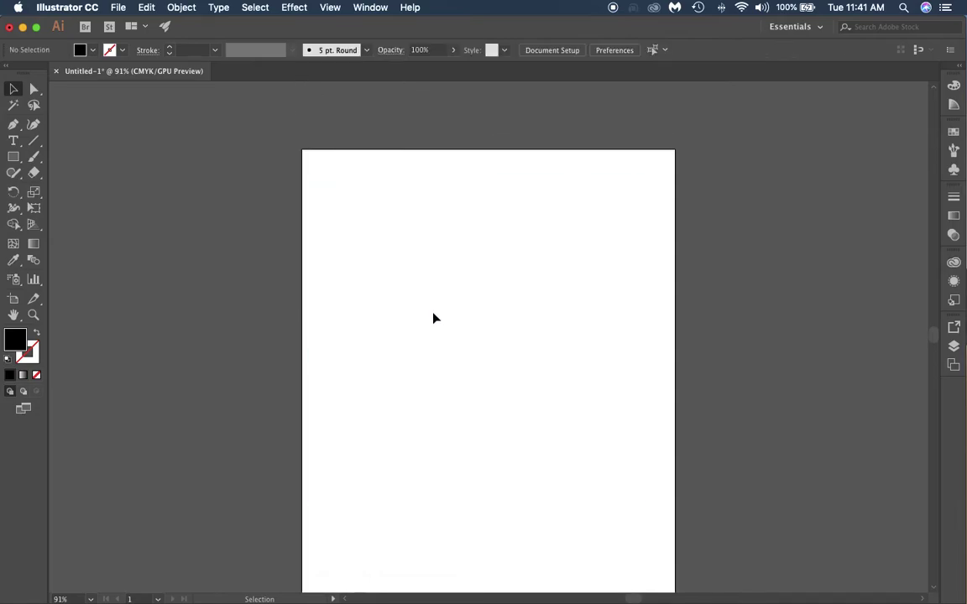
# Draw an outlined rectangle and turn it into a Lorem ipsum area-type box
pyautogui.click(16, 158)
pyautogui.moveTo(360, 218); pyautogui.dragTo(586, 409)
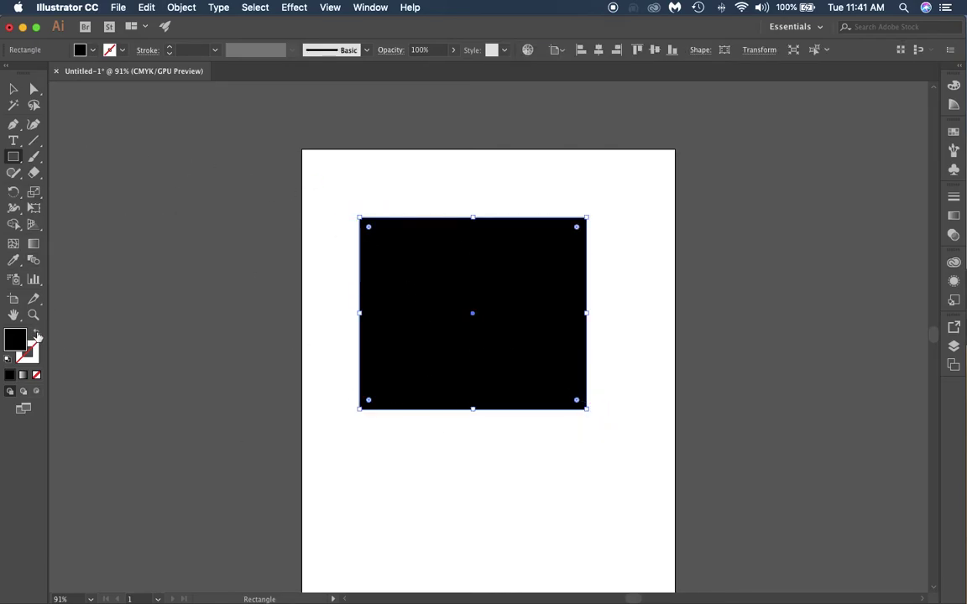
pyautogui.click(36, 335)
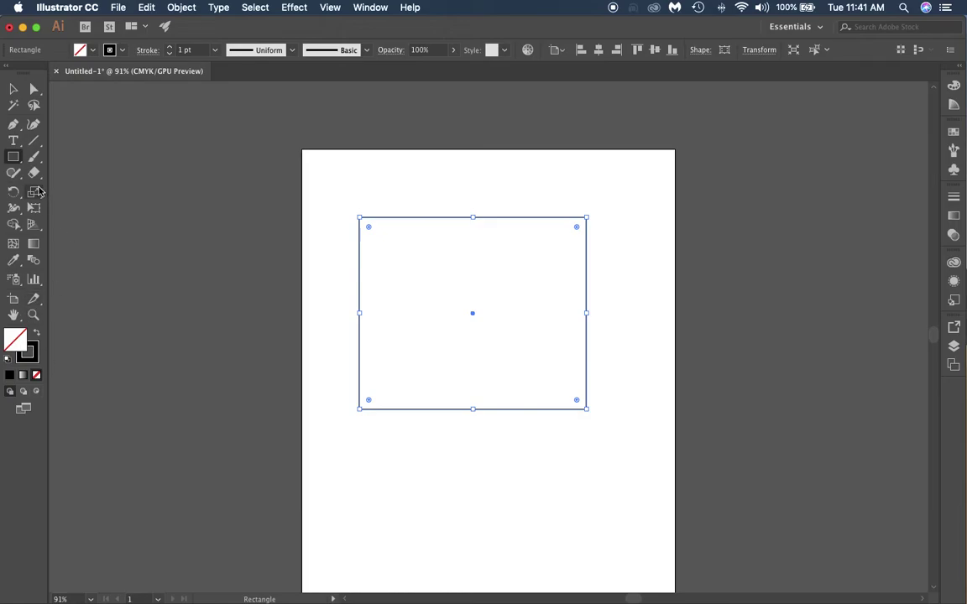
pyautogui.moveTo(13, 140); pyautogui.dragTo(80, 155)
pyautogui.click(379, 217)
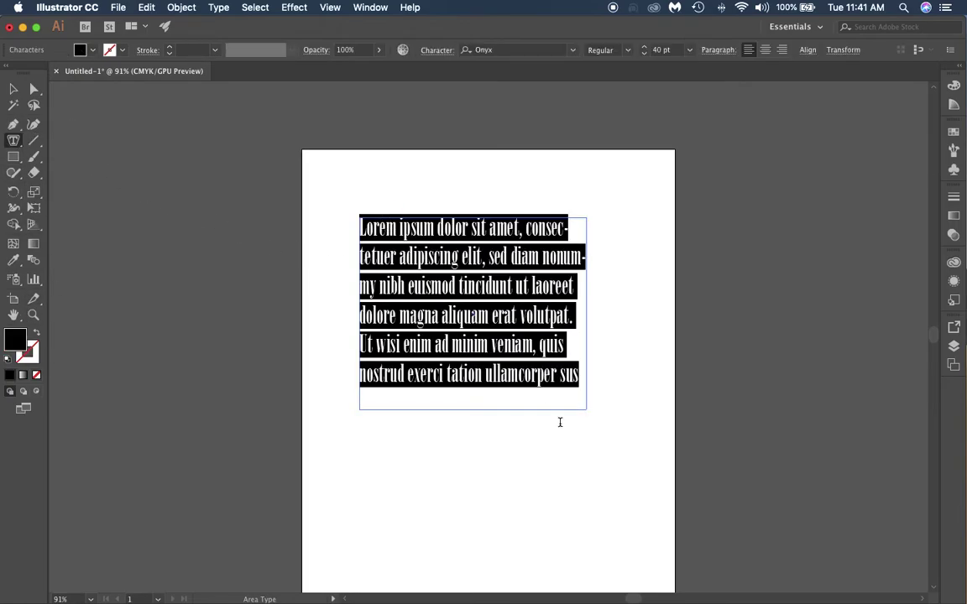
# Draw an outlined star and move it below the text block
pyautogui.moveTo(13, 154); pyautogui.dragTo(65, 218)
pyautogui.scroll(-5, 426, 459)
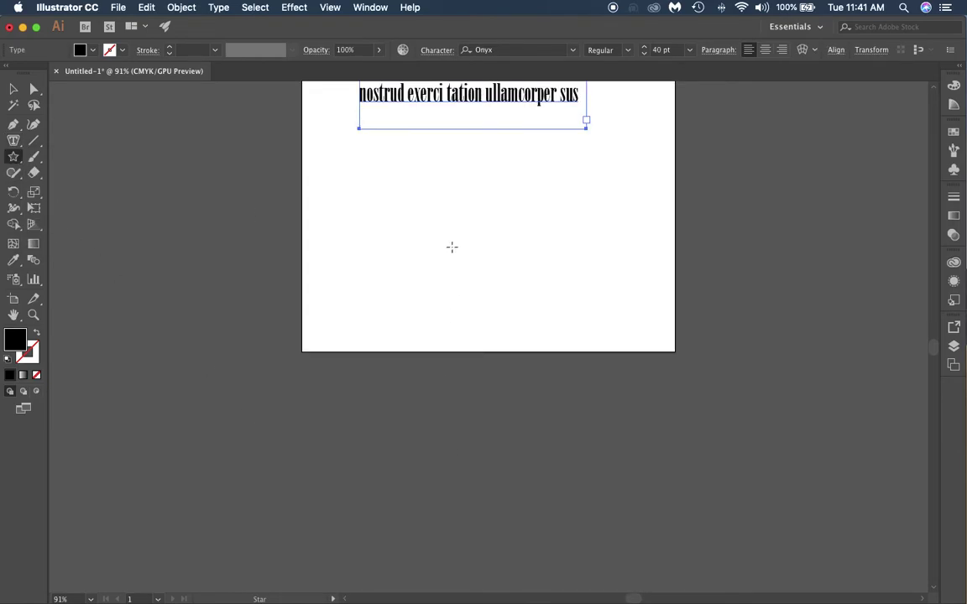
pyautogui.moveTo(414, 174); pyautogui.dragTo(503, 281)
pyautogui.scroll(-5, 305, 283)
pyautogui.click(35, 334)
pyautogui.scroll(10, 460, 265)
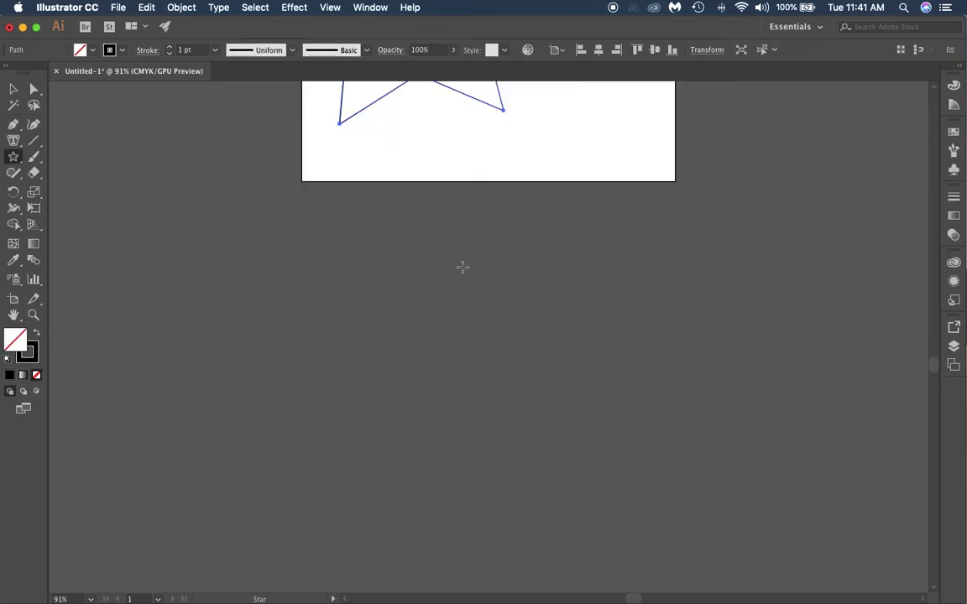
pyautogui.click(13, 88)
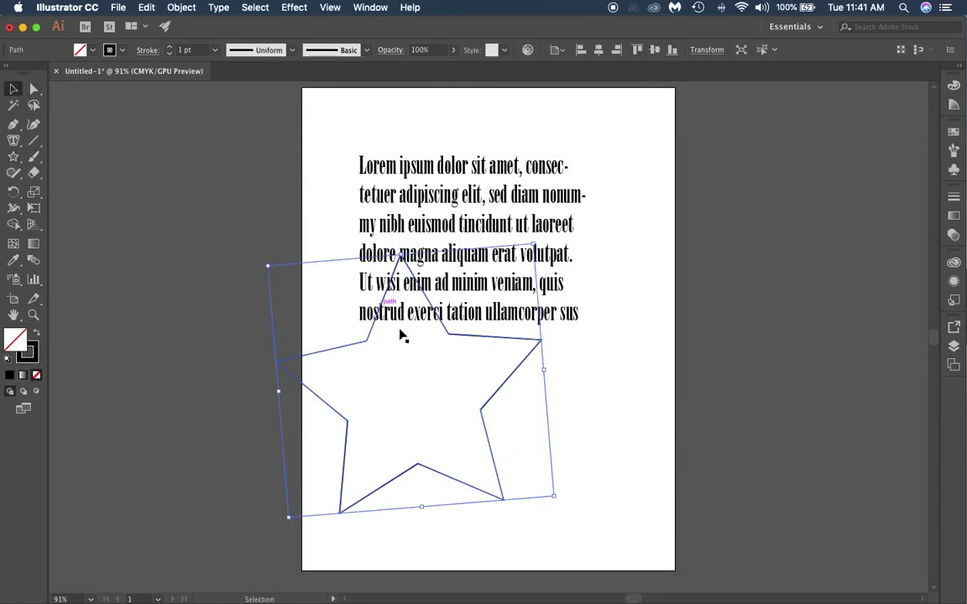
pyautogui.moveTo(453, 334); pyautogui.dragTo(613, 346)
pyautogui.click(614, 346)
pyautogui.moveTo(517, 318); pyautogui.dragTo(540, 408)
# Fill the star with Lorem ipsum area type and shrink it to 19 pt
pyautogui.click(14, 140)
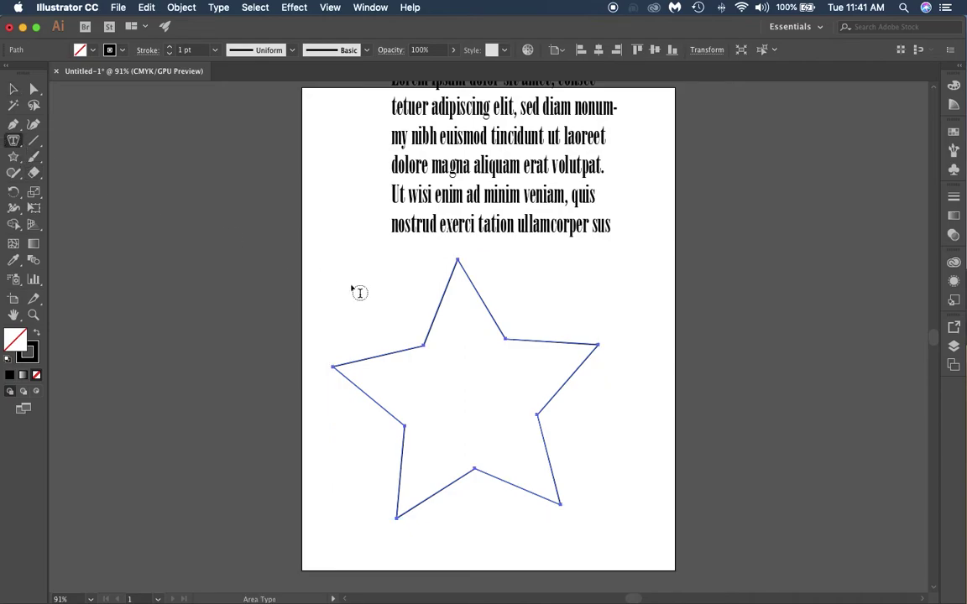
pyautogui.click(428, 339)
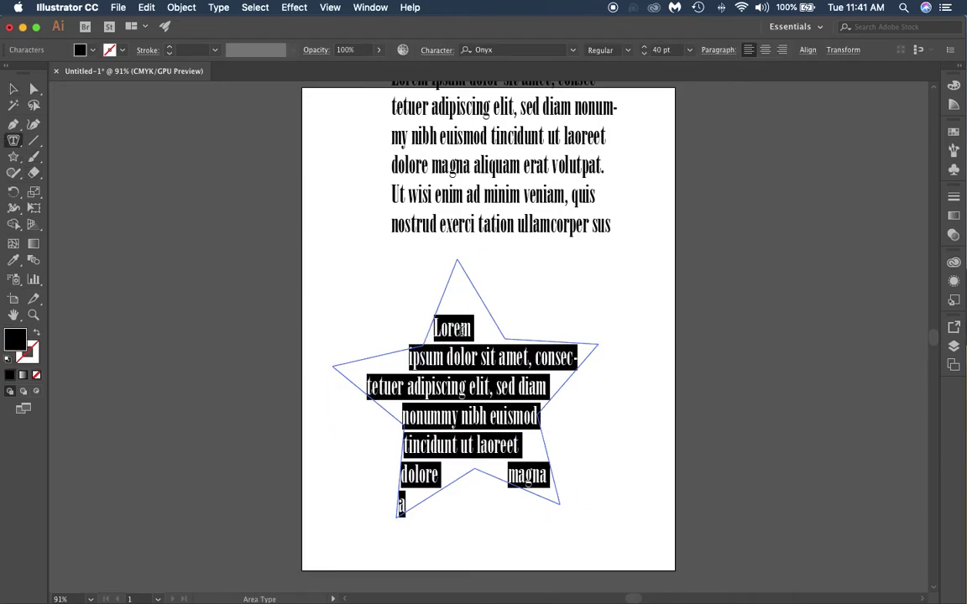
pyautogui.press('Escape')
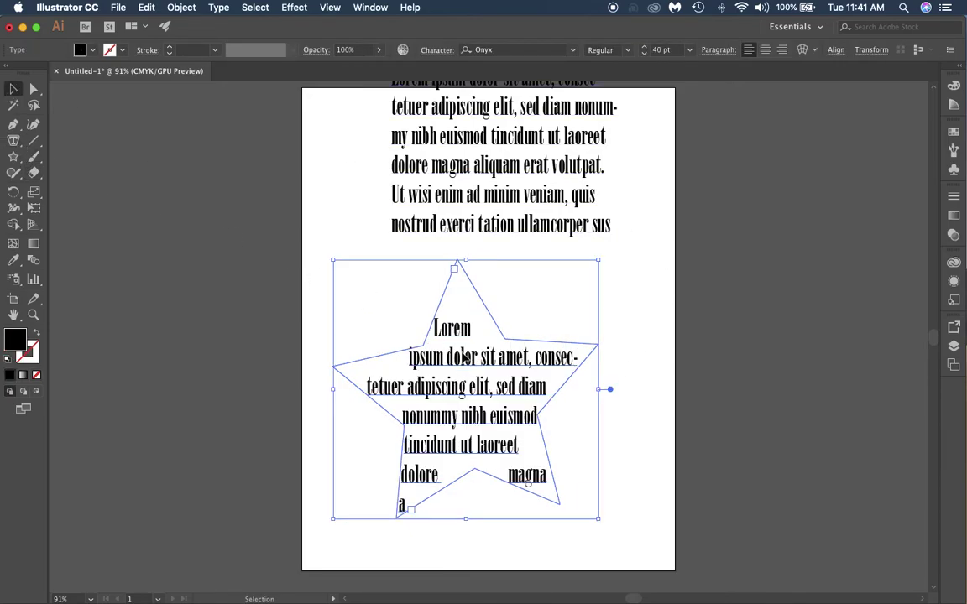
pyautogui.doubleClick(462, 356)
pyautogui.press('super+a')
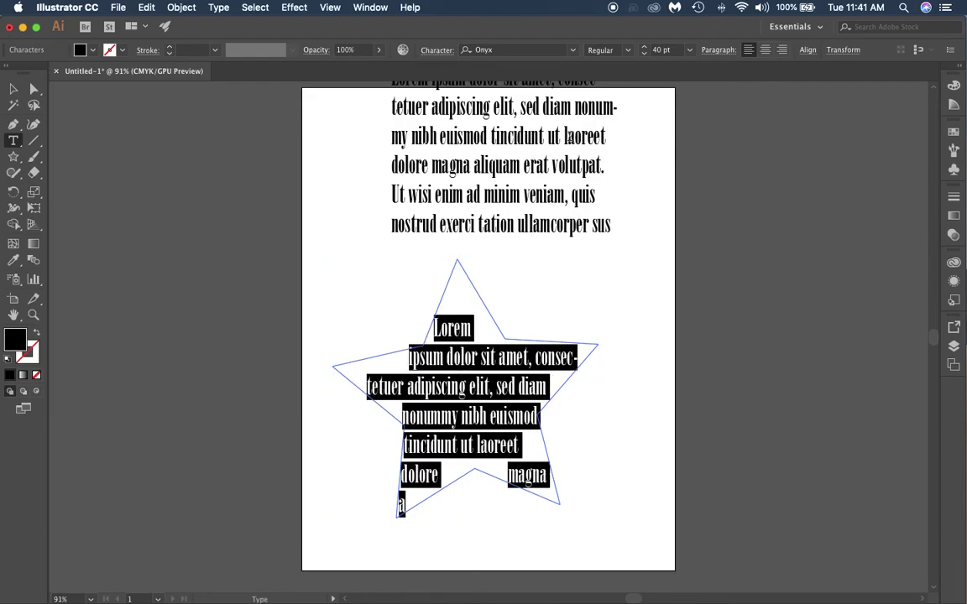
pyautogui.click(645, 53)
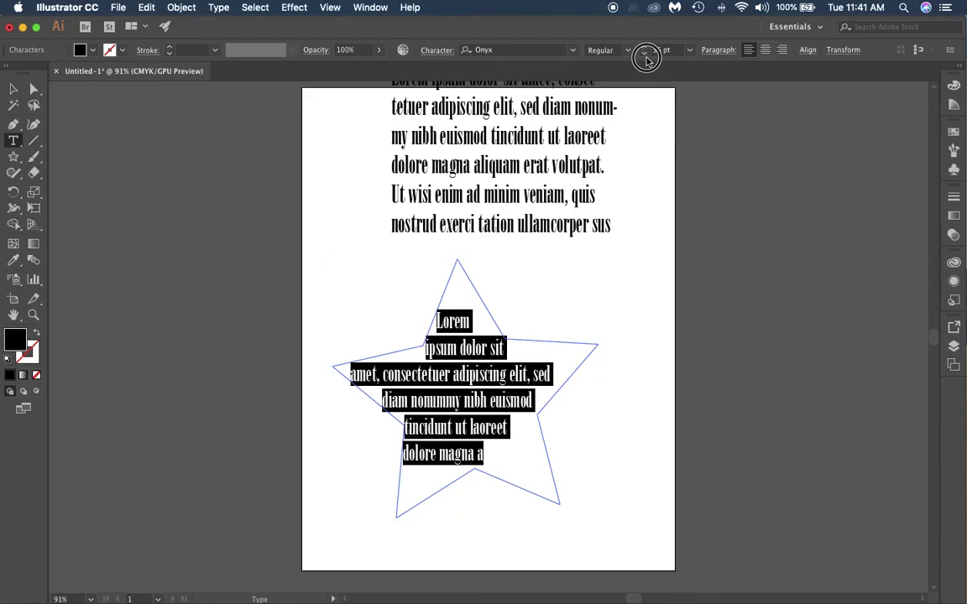
pyautogui.click(644, 53)
pyautogui.click(645, 53)
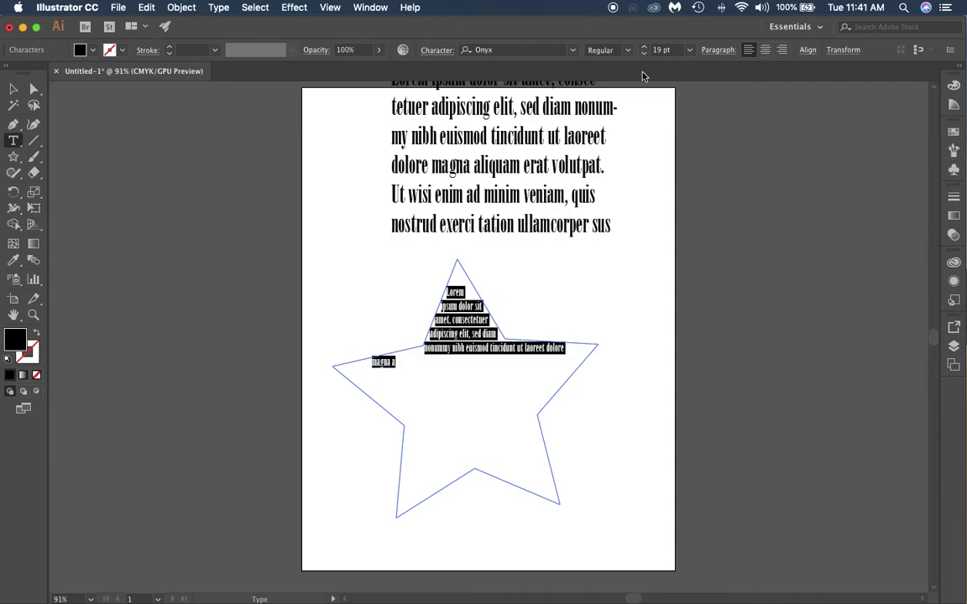
pyautogui.press('Escape')
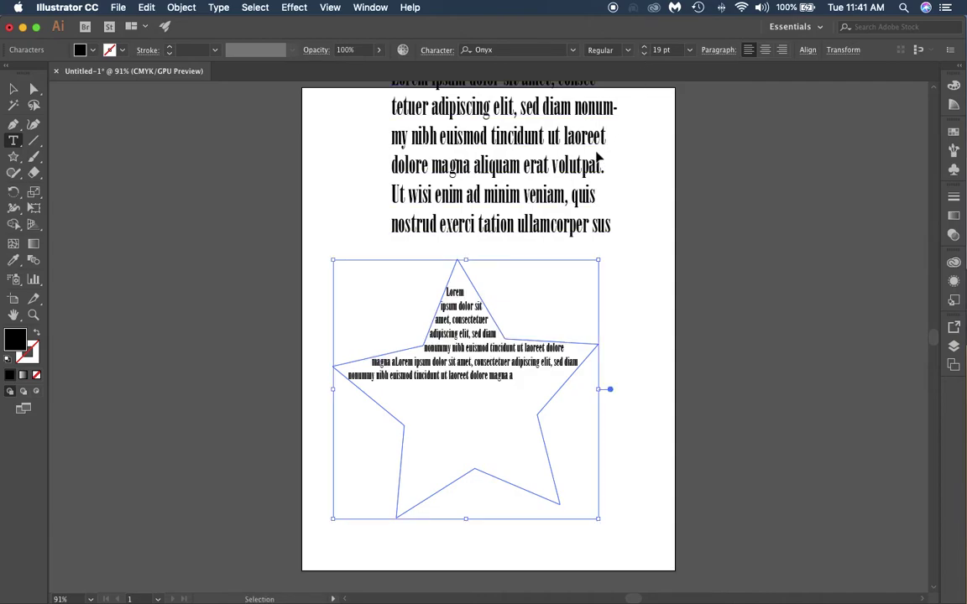
# Bump the star text to 22 pt, then select the star and delete it
pyautogui.click(13, 88)
pyautogui.click(318, 290)
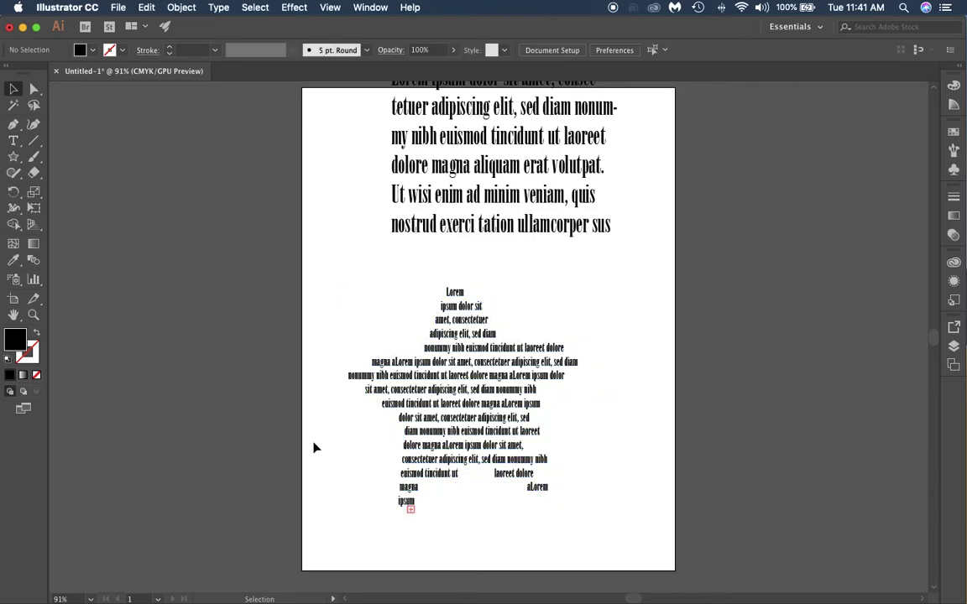
pyautogui.press('a')
pyautogui.click(362, 363)
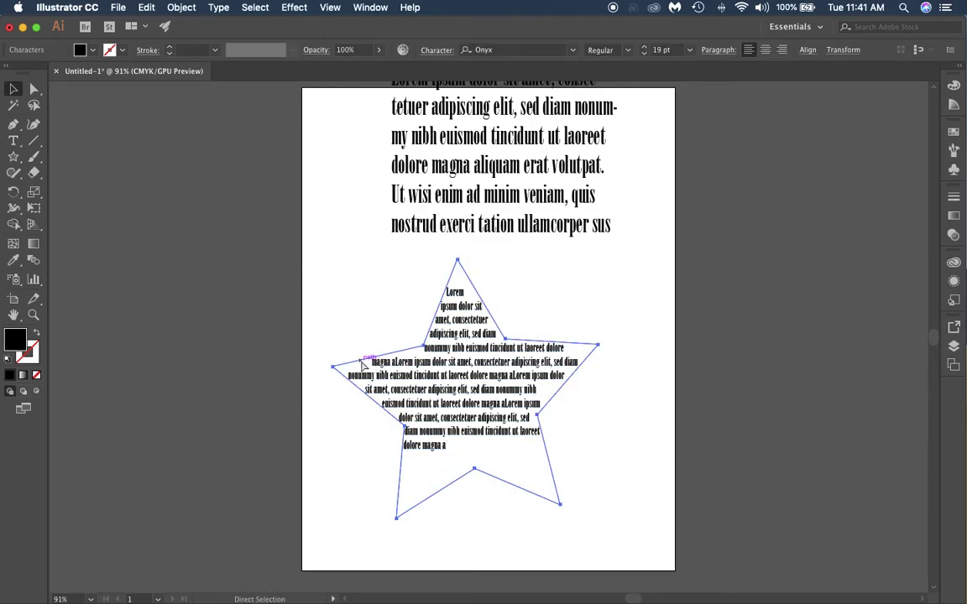
pyautogui.press('v')
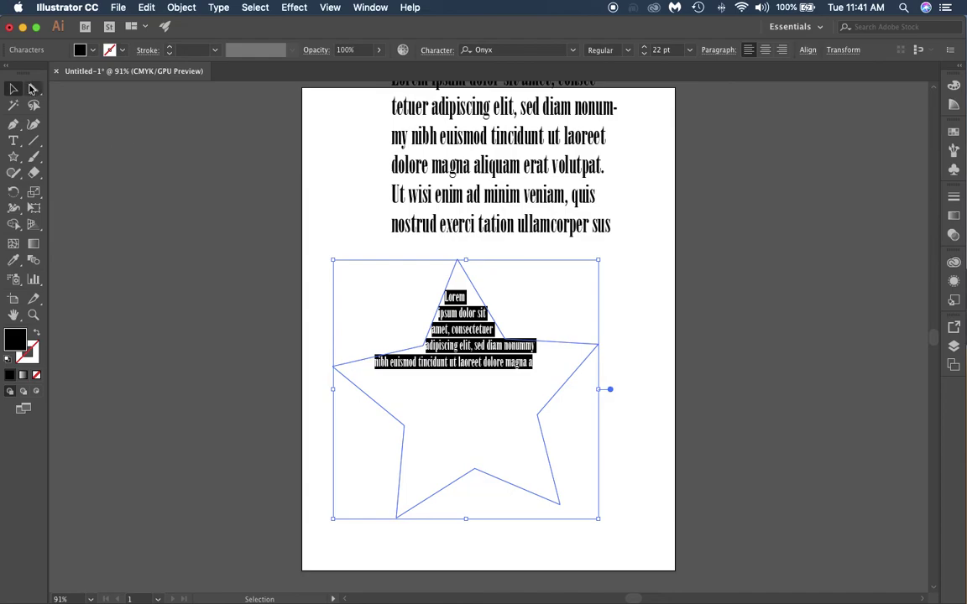
pyautogui.click(13, 88)
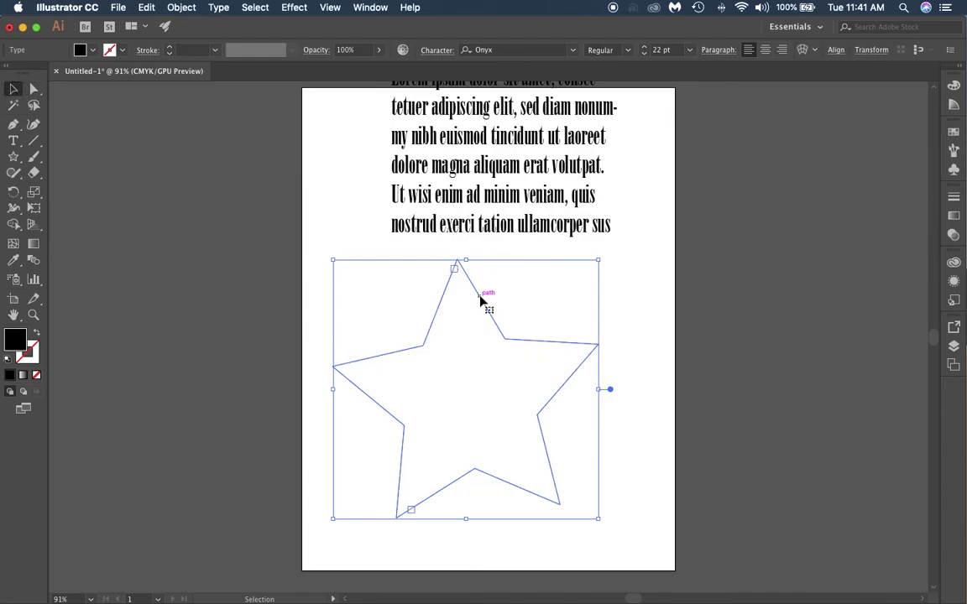
pyautogui.click(479, 290)
pyautogui.press('Delete')
# Delete the leftover text frame and draw a large unfilled, black-outlined circle
pyautogui.click(484, 190)
pyautogui.press('Delete')
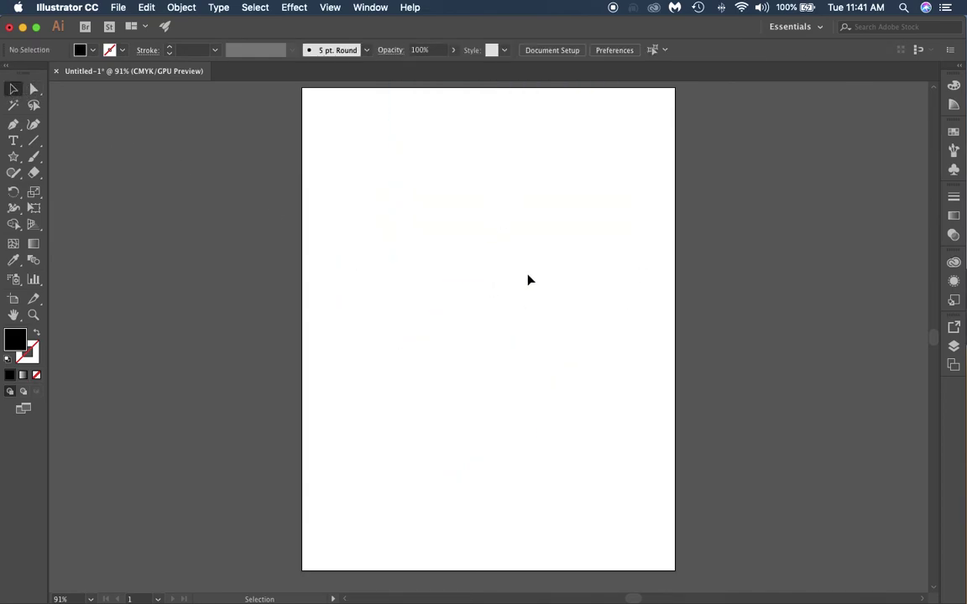
pyautogui.moveTo(13, 156); pyautogui.dragTo(76, 188)
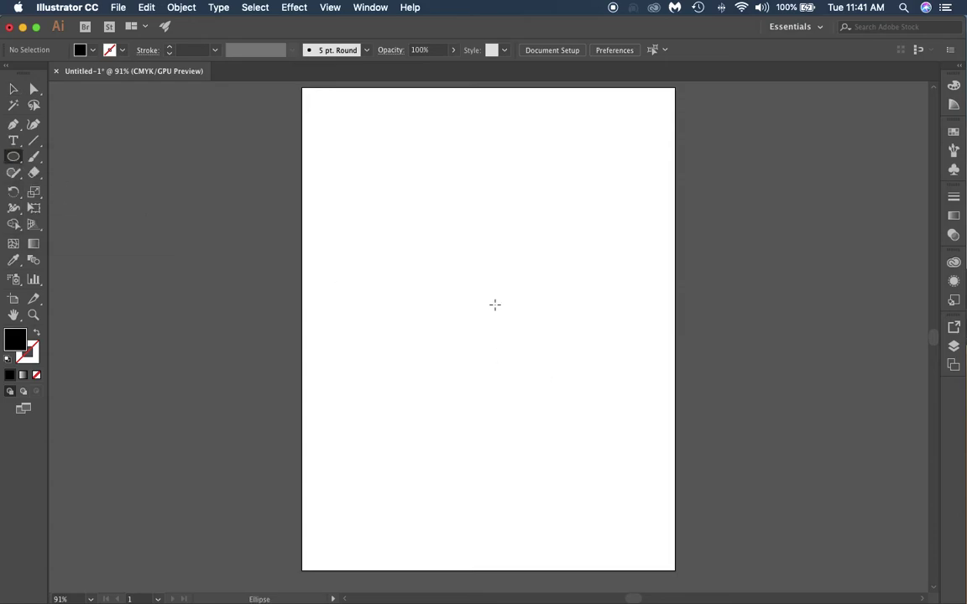
pyautogui.moveTo(369, 202)
pyautogui.mouseDown()
pyautogui.moveTo(364, 188)
pyautogui.moveTo(589, 439)
pyautogui.mouseUp()
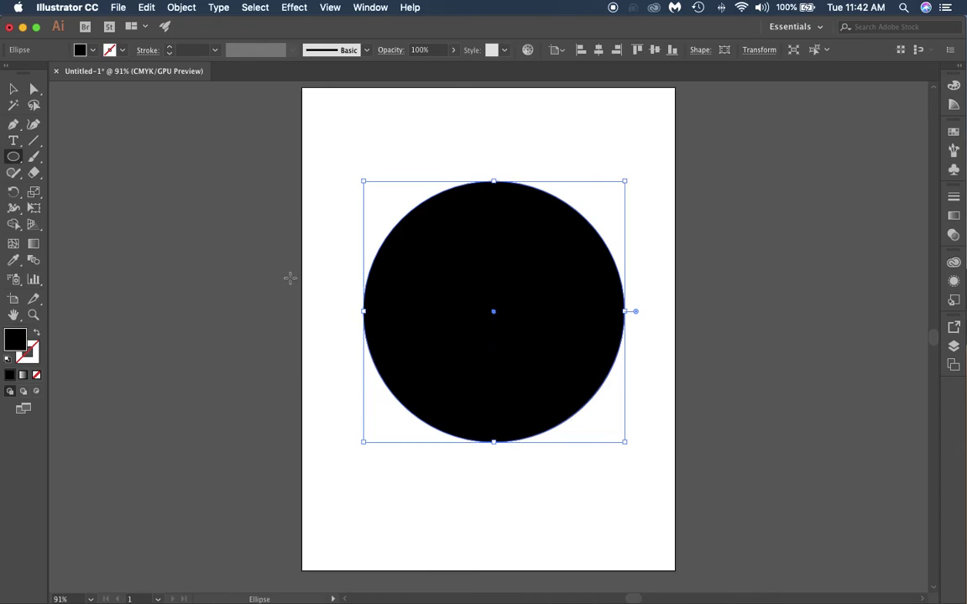
pyautogui.click(36, 336)
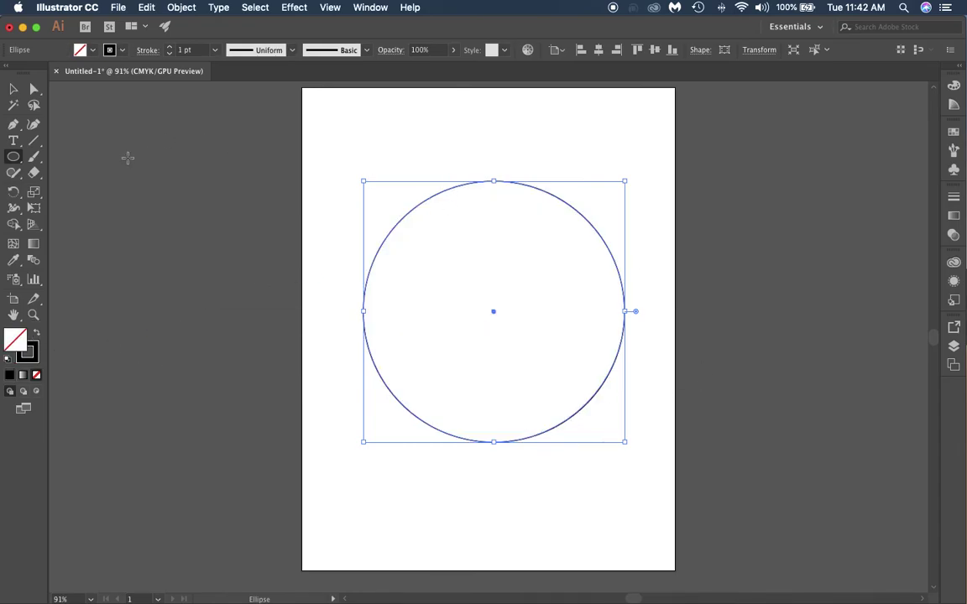
# Type 'This is text in illustrator' along the circle's outline, aligned left
pyautogui.click(14, 143)
pyautogui.click(88, 172)
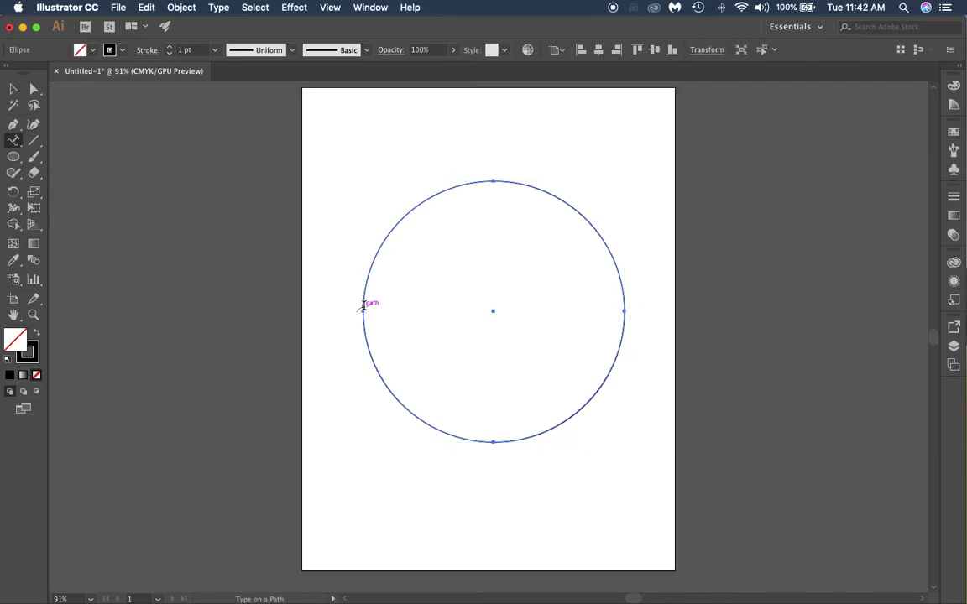
pyautogui.click(363, 307)
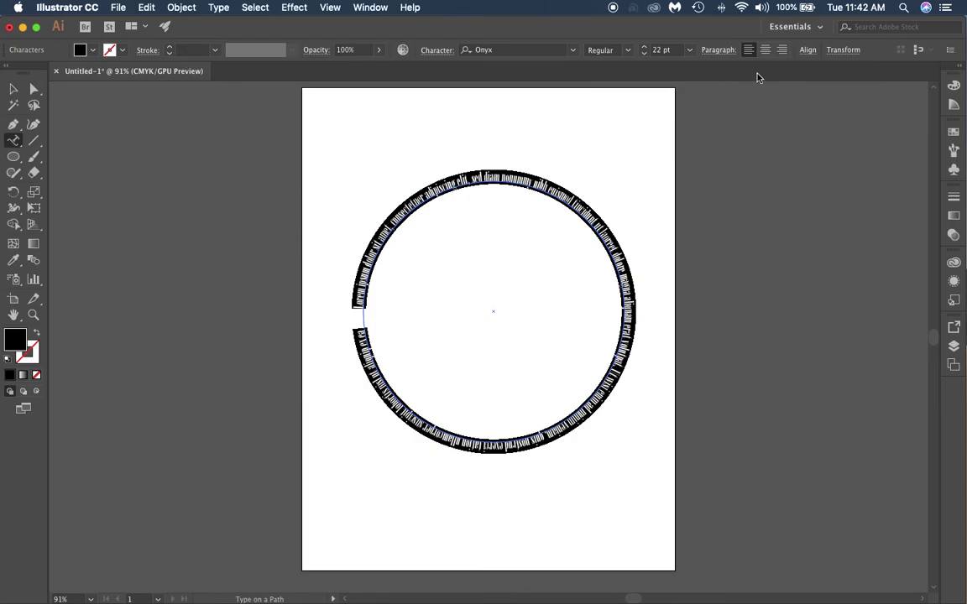
pyautogui.click(764, 49)
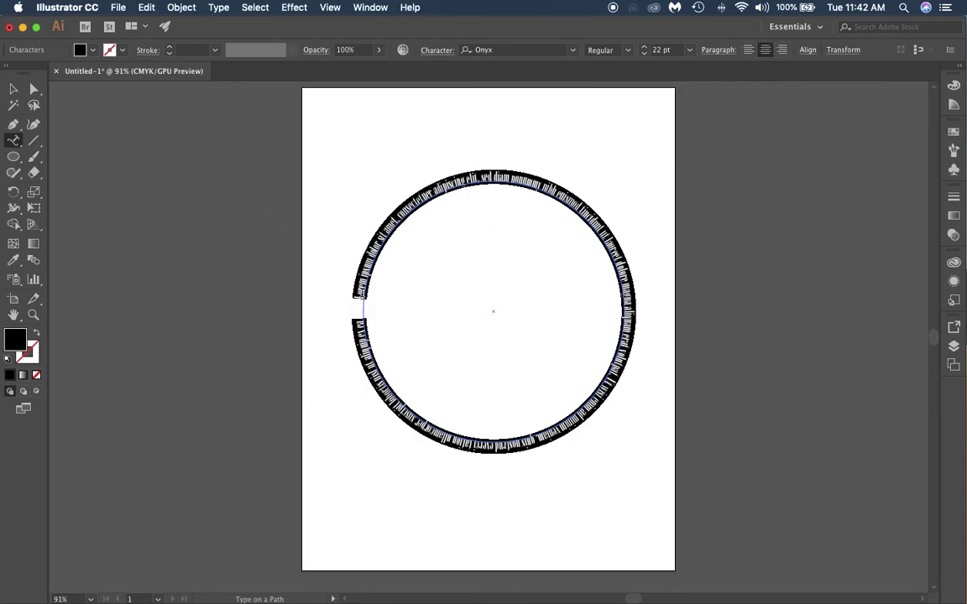
pyautogui.press('BackSpace')
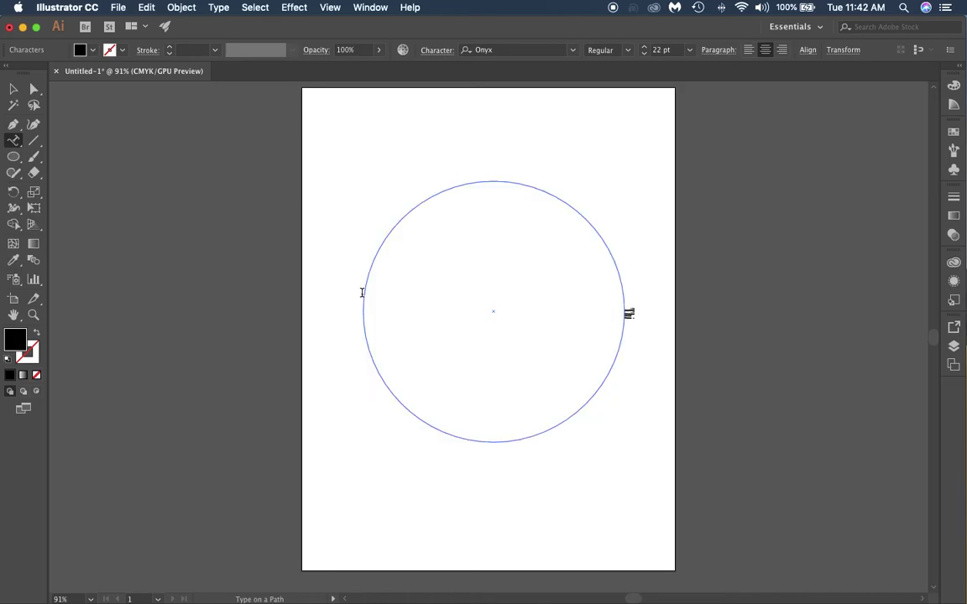
pyautogui.click(747, 51)
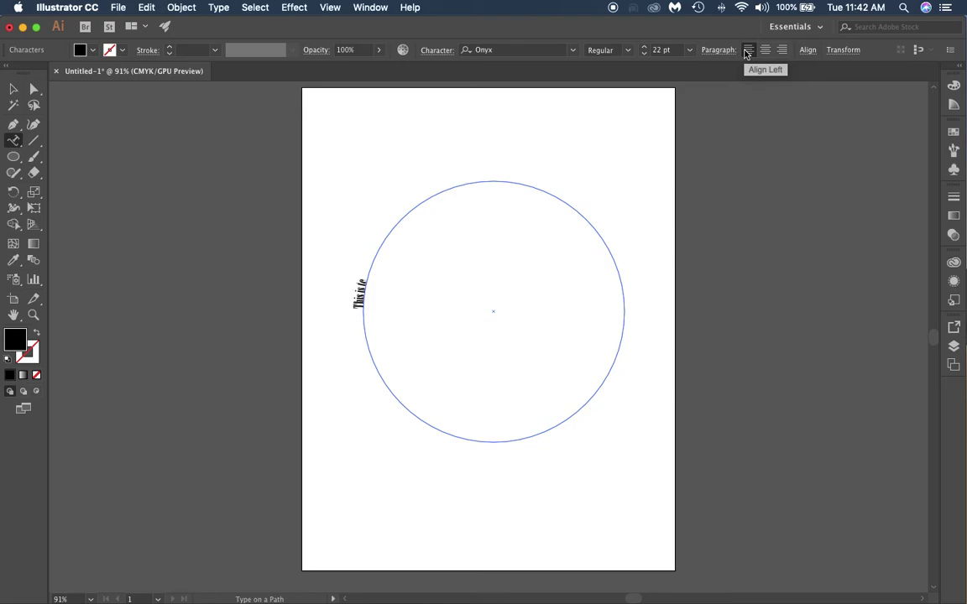
pyautogui.write('ustrator')
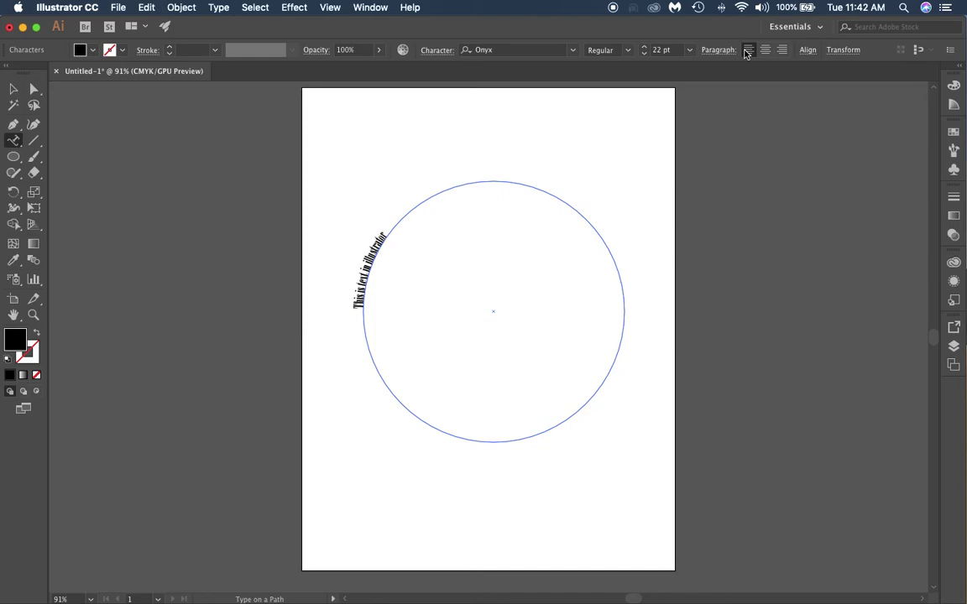
# Enlarge the circle text to 66 pt and move it up toward the page top
pyautogui.press('super+a')
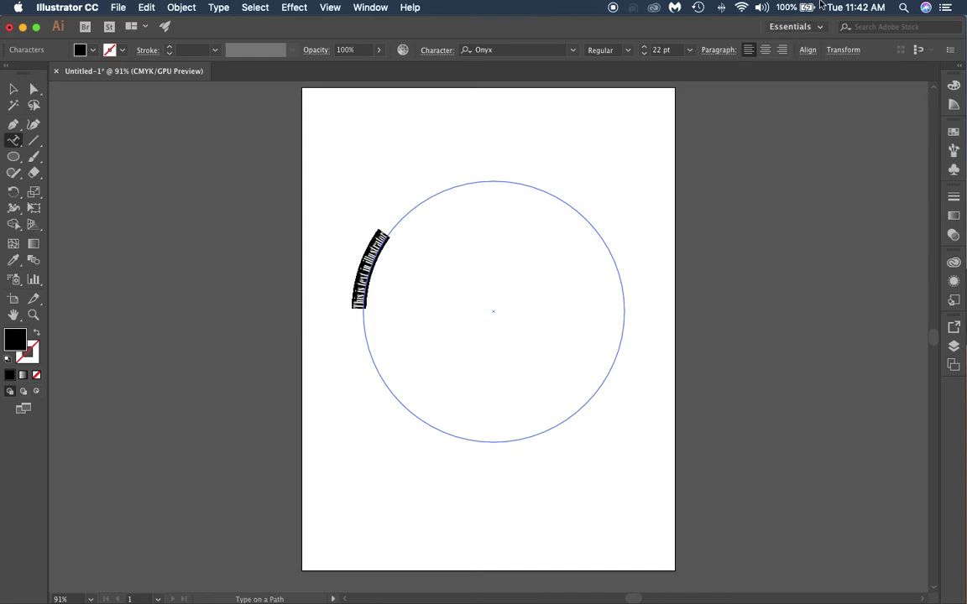
pyautogui.click(643, 47)
pyautogui.moveTo(643, 48); pyautogui.dragTo(645, 52)
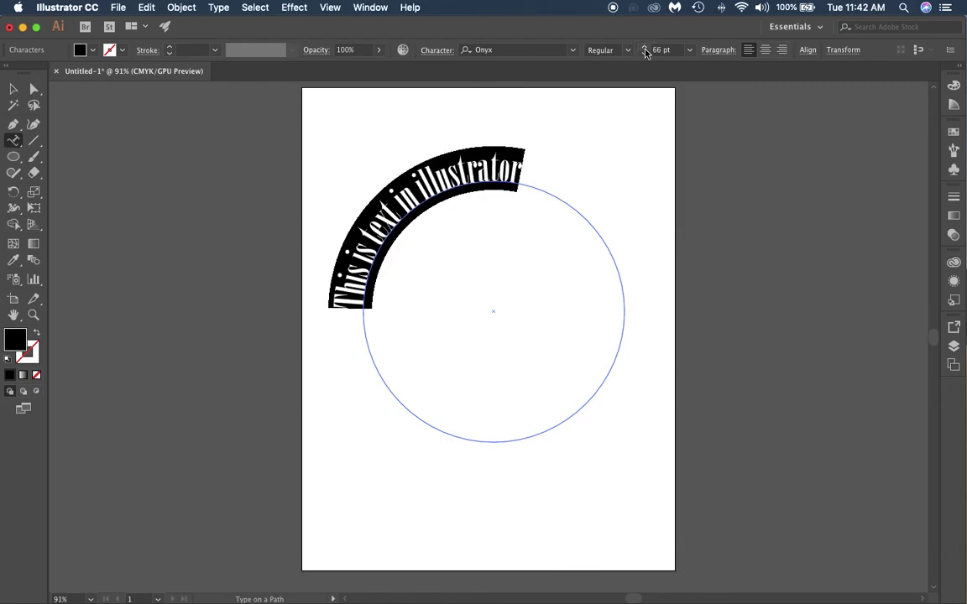
pyautogui.click(571, 209)
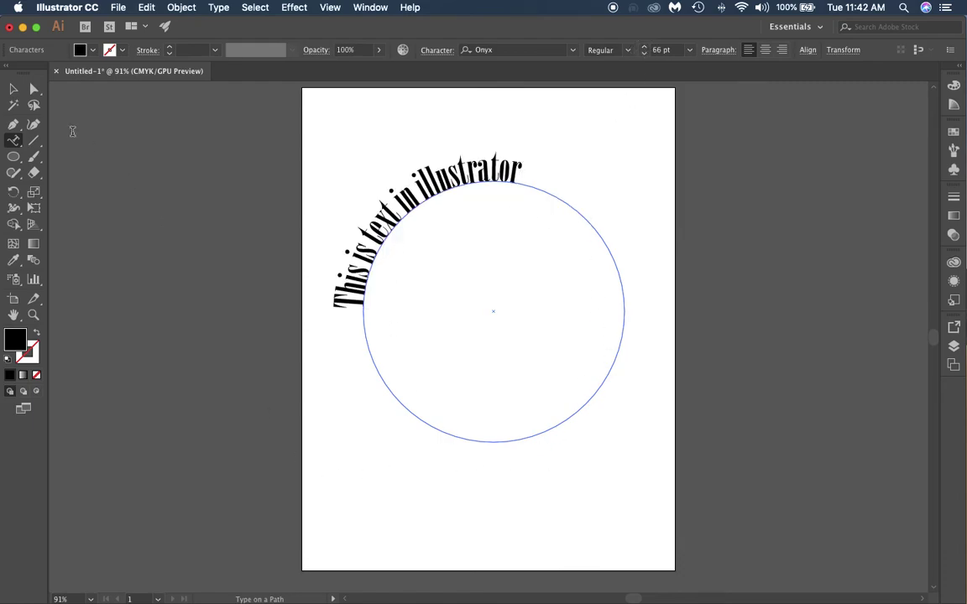
pyautogui.click(13, 88)
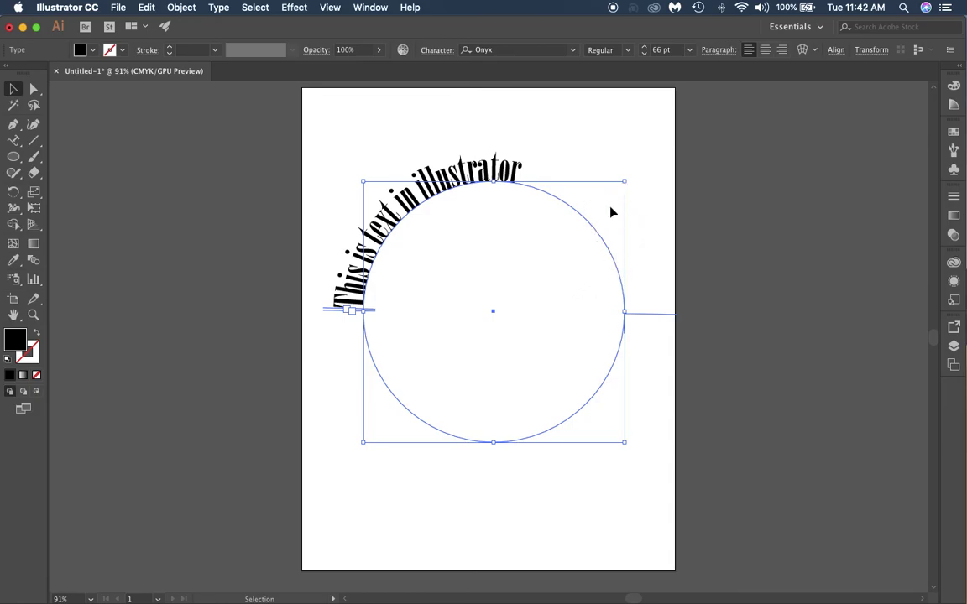
pyautogui.moveTo(592, 226); pyautogui.dragTo(643, 152)
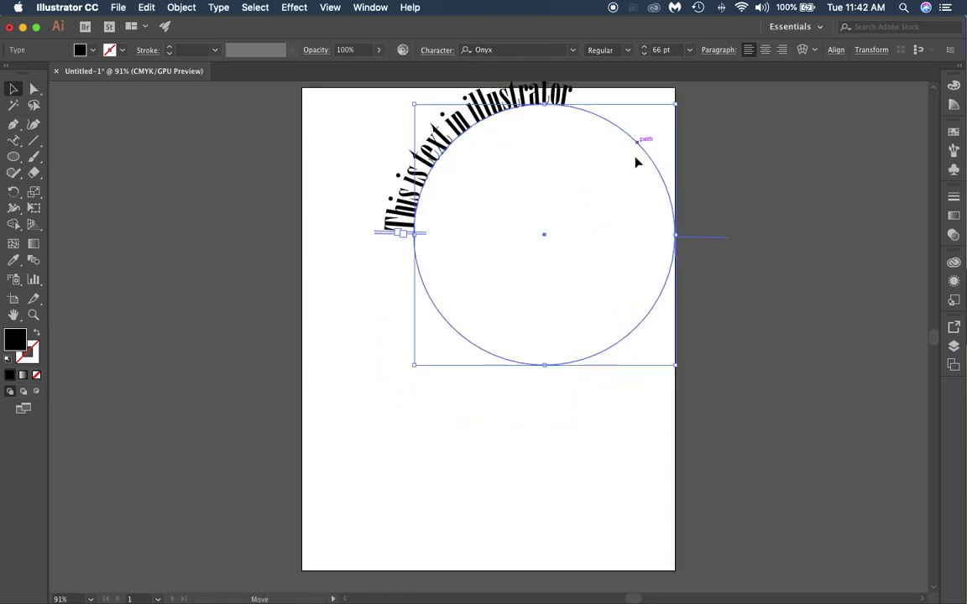
# Draw a wavy Pen path across the lower page, unfilled with a black stroke
pyautogui.click(16, 129)
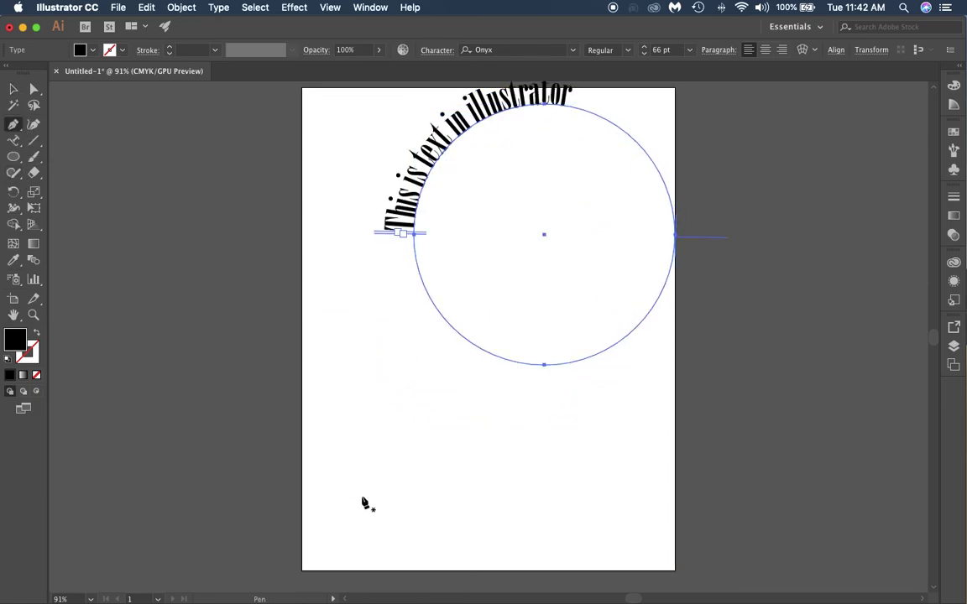
pyautogui.click(324, 394)
pyautogui.moveTo(372, 488); pyautogui.dragTo(436, 498)
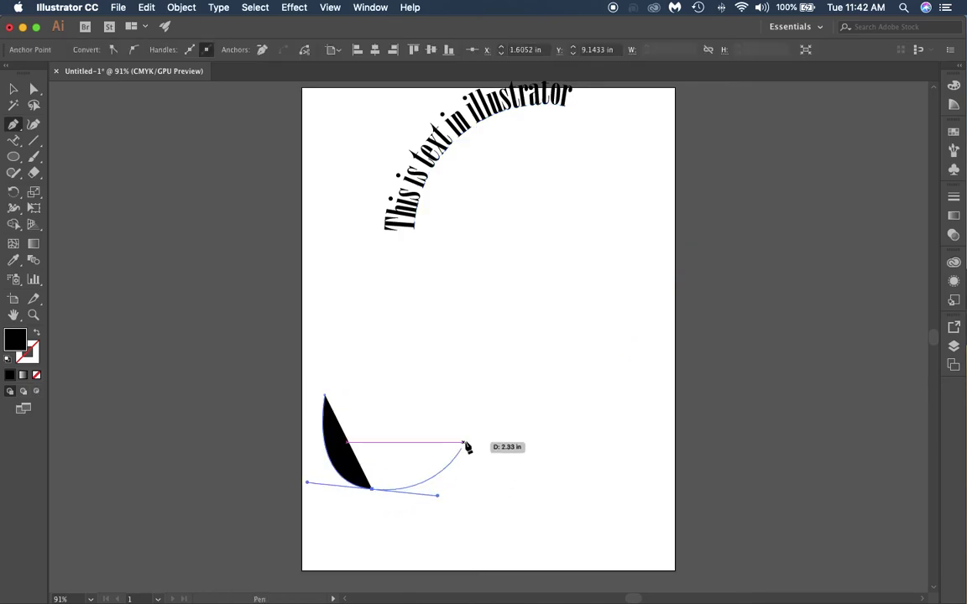
pyautogui.moveTo(470, 438); pyautogui.dragTo(550, 441)
pyautogui.moveTo(545, 513); pyautogui.dragTo(600, 529)
pyautogui.moveTo(637, 457); pyautogui.dragTo(682, 448)
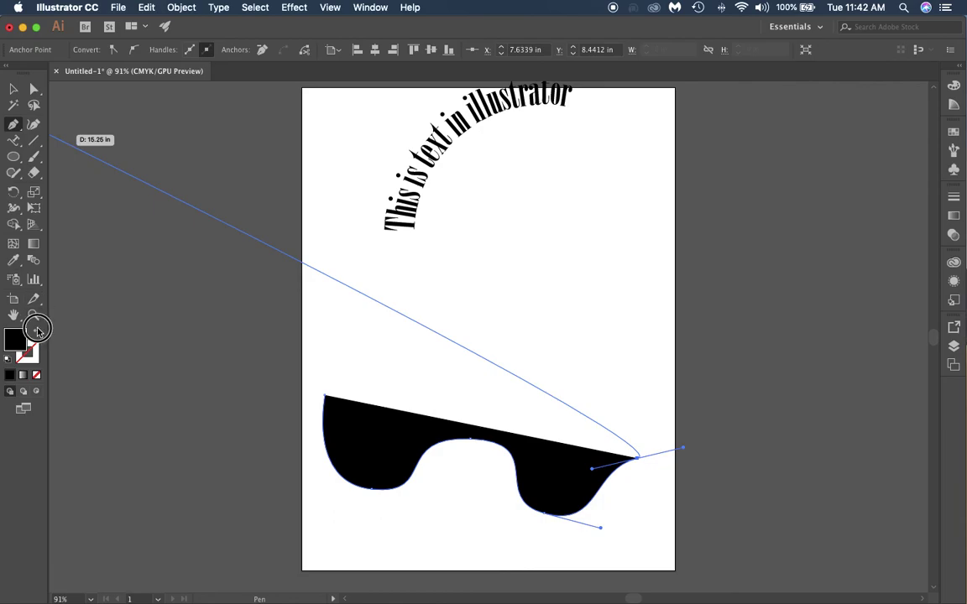
pyautogui.hotkey('shift', 'x')
pyautogui.click(13, 88)
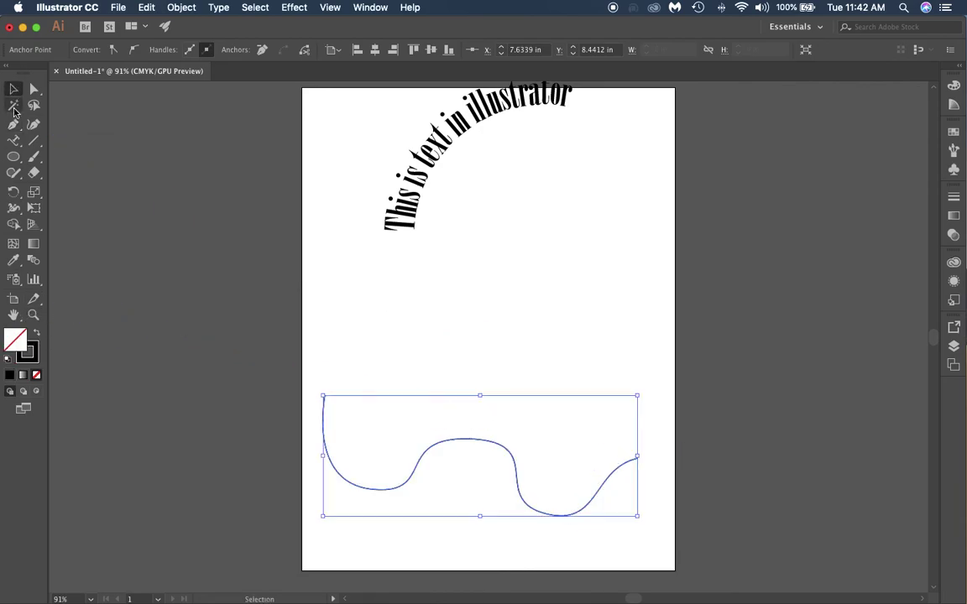
# Place Lorem ipsum placeholder text along the wavy path and deselect it
pyautogui.click(13, 140)
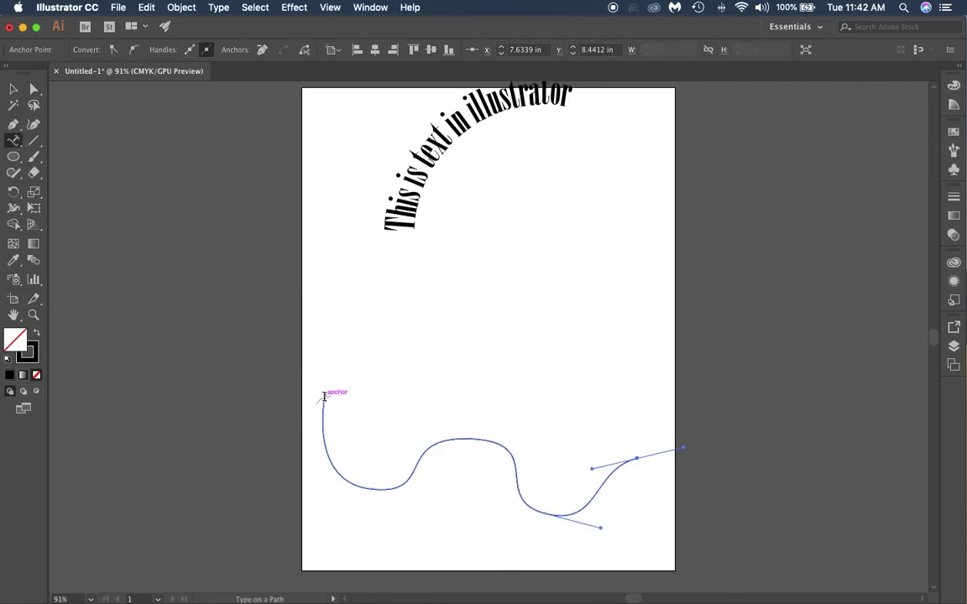
pyautogui.click(324, 400)
pyautogui.click(13, 88)
pyautogui.click(474, 317)
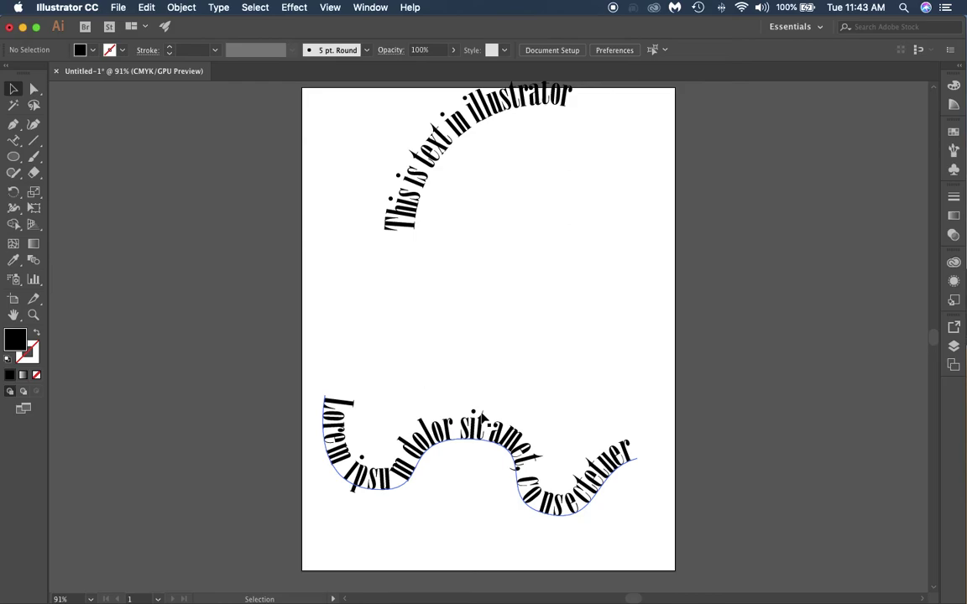
# Select the Lorem ipsum text along the wave with the Type tool and fill it blue
pyautogui.click(14, 140)
pyautogui.click(65, 136)
pyautogui.moveTo(319, 396)
pyautogui.mouseDown()
pyautogui.moveTo(390, 482)
pyautogui.moveTo(592, 499)
pyautogui.moveTo(592, 474)
pyautogui.moveTo(679, 442)
pyautogui.mouseUp()
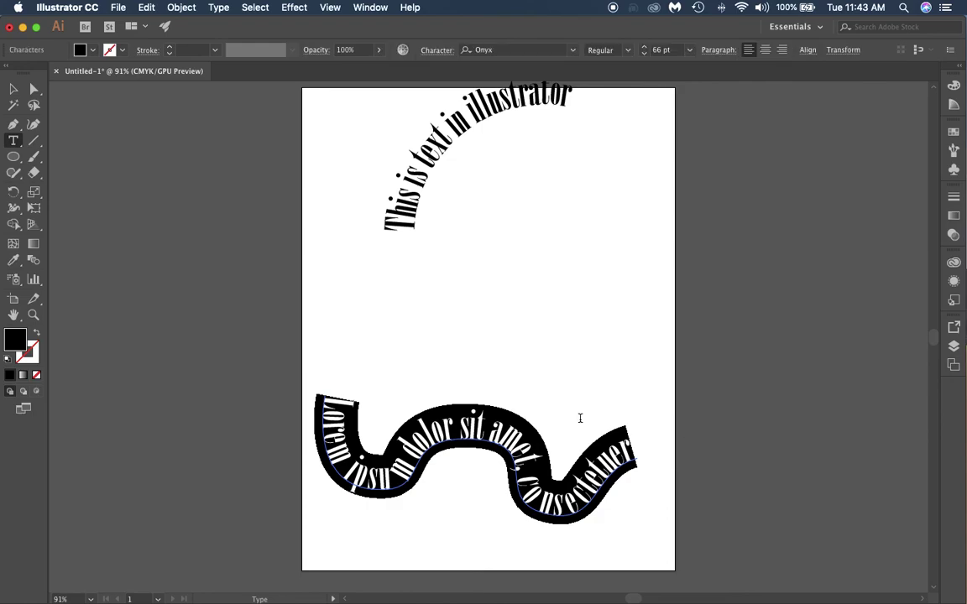
pyautogui.click(94, 51)
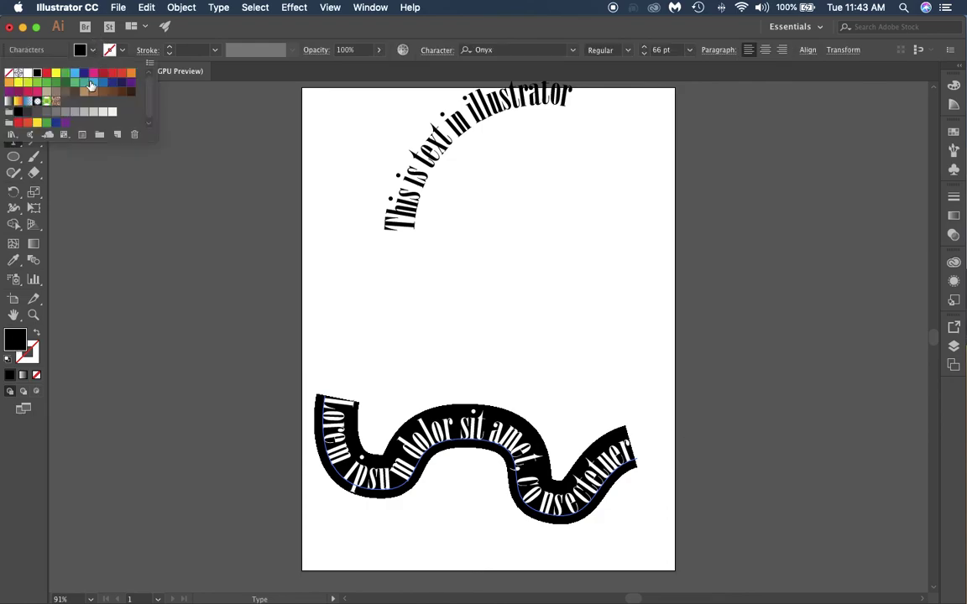
pyautogui.click(97, 84)
# Exit text editing and deselect everything to check the blue wave text
pyautogui.click(397, 318)
pyautogui.hotkey('ctrl', 'shift', 'a')
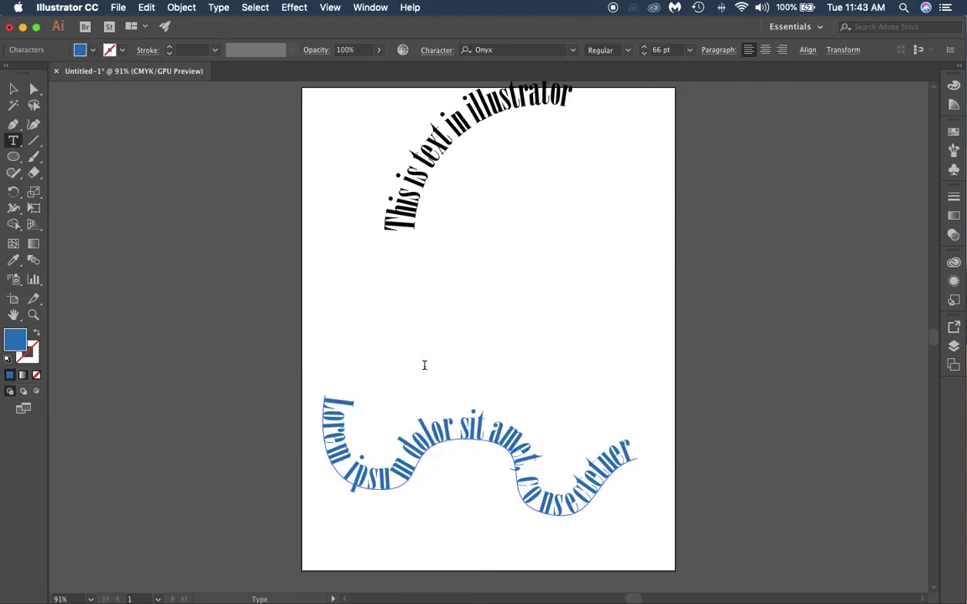
pyautogui.press('v')
pyautogui.click(491, 405)
pyautogui.click(497, 352)
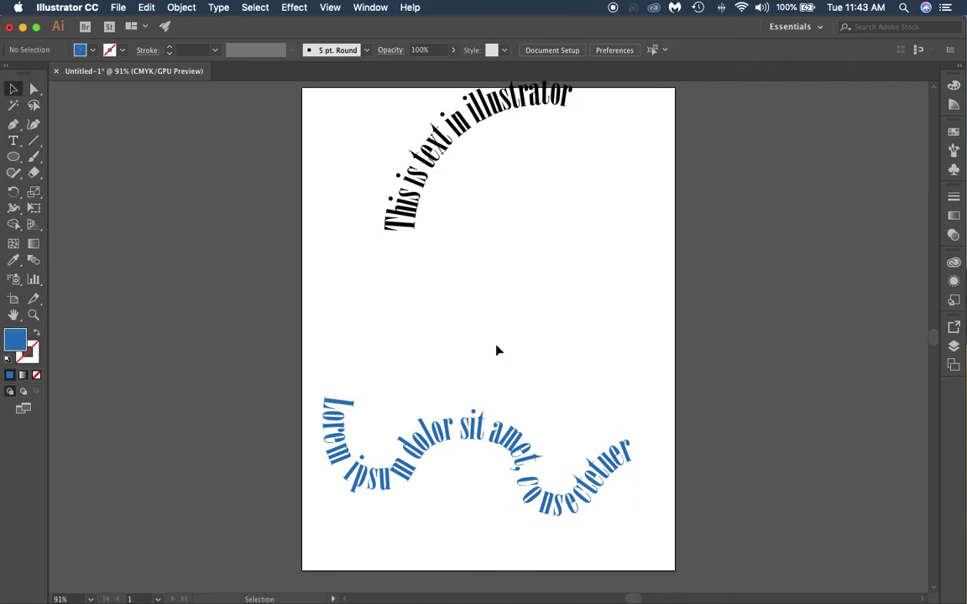